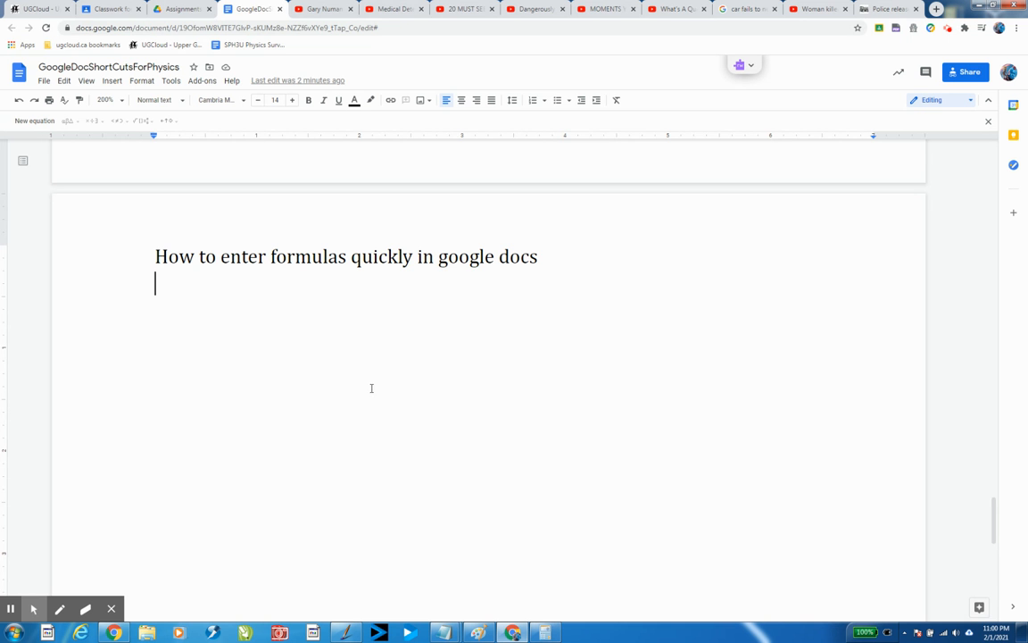
# Insert a blank equation on the empty line below the heading
pyautogui.click(115, 88)
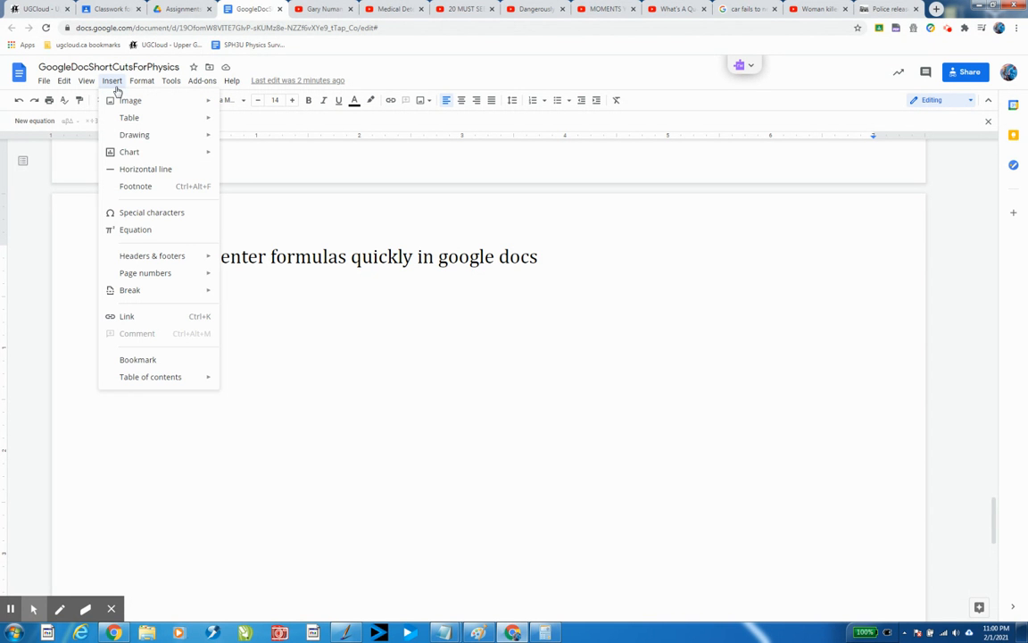
pyautogui.click(144, 237)
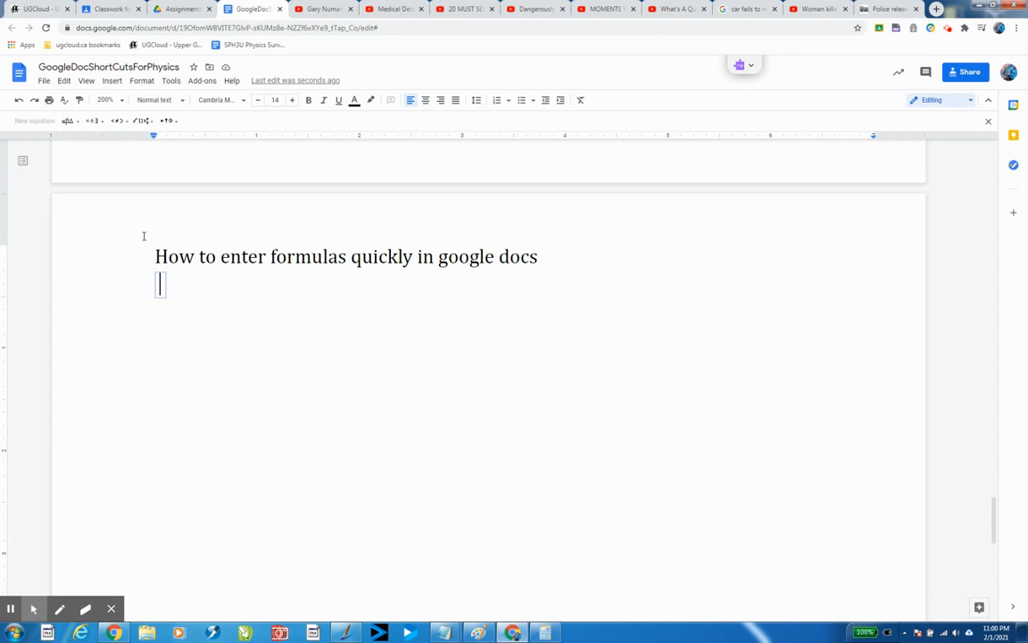
# Examine the equation symbol groups: Greek letters, miscellaneous operations, relations, math operations and arrows
pyautogui.click(71, 121)
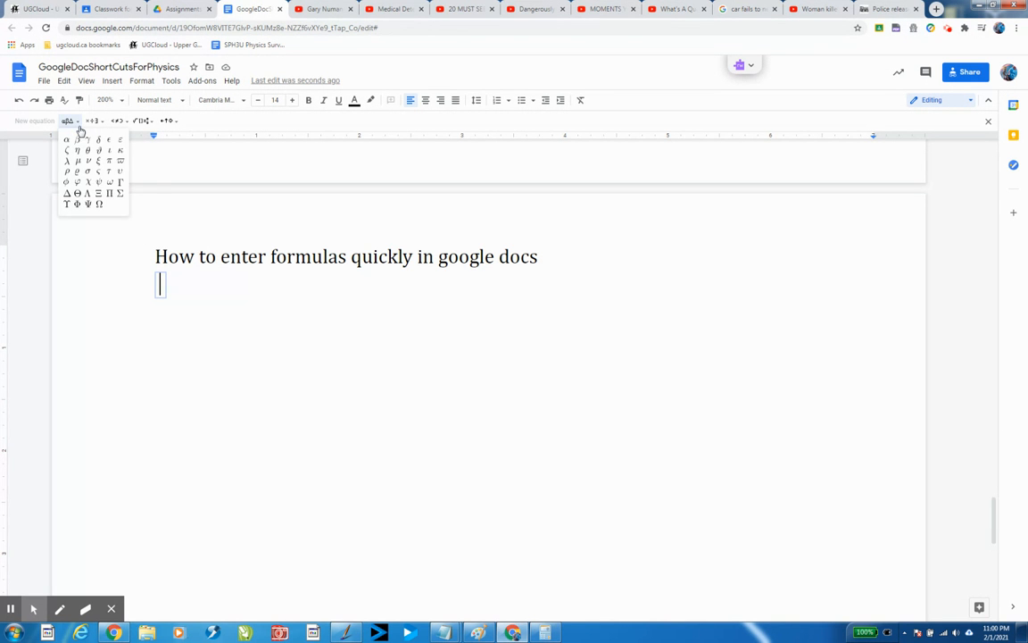
pyautogui.click(101, 125)
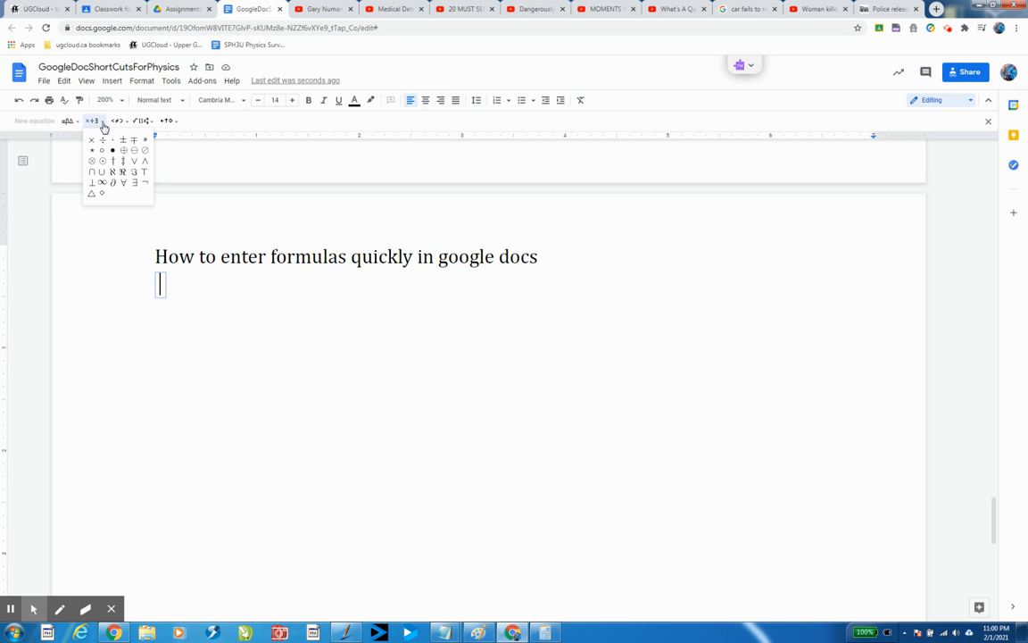
pyautogui.click(120, 123)
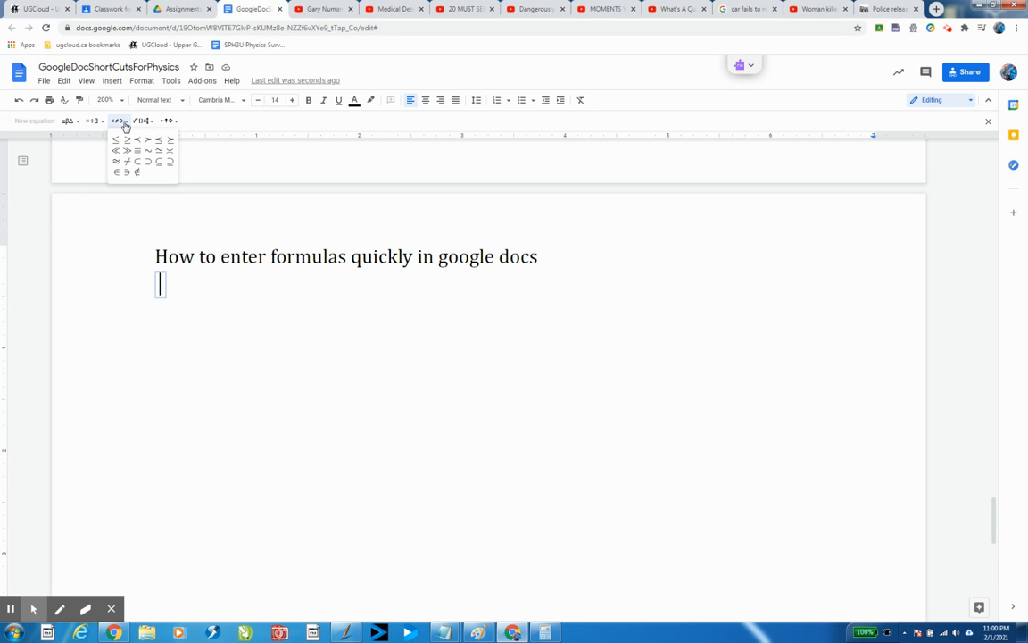
pyautogui.click(147, 122)
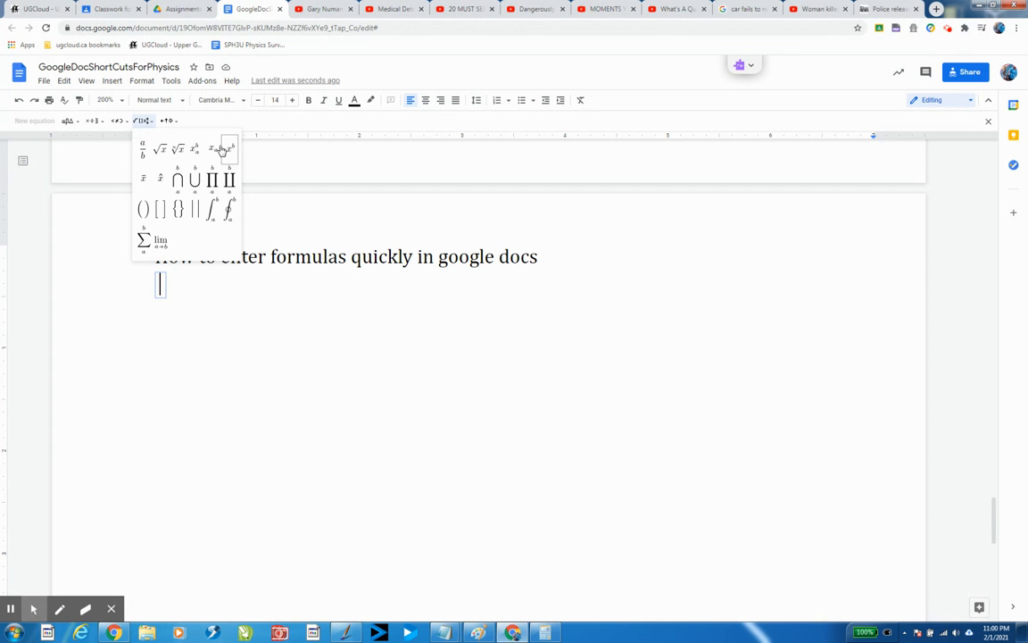
pyautogui.click(173, 124)
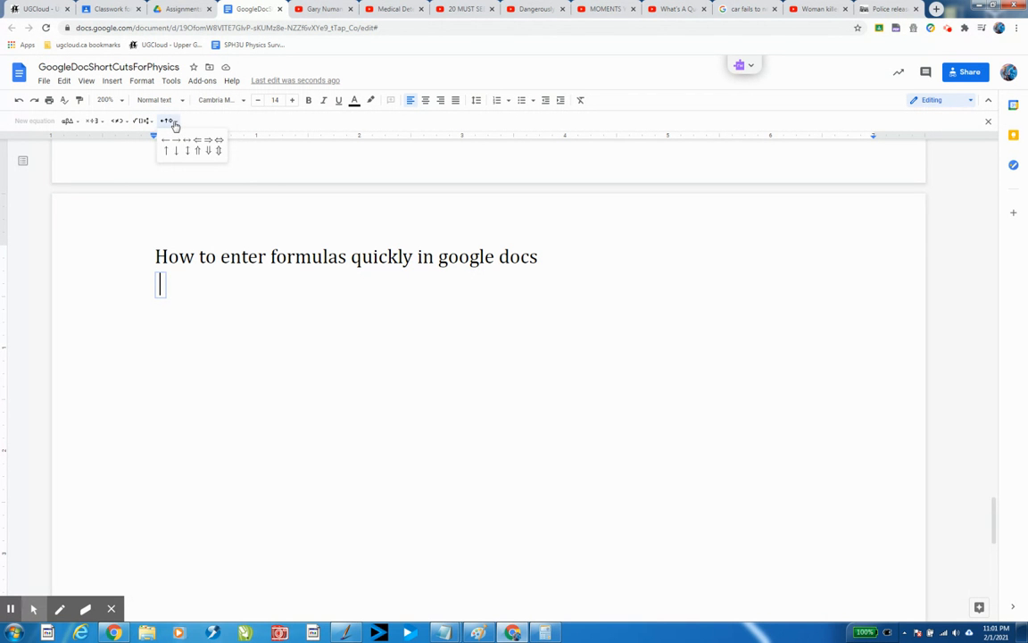
pyautogui.click(144, 121)
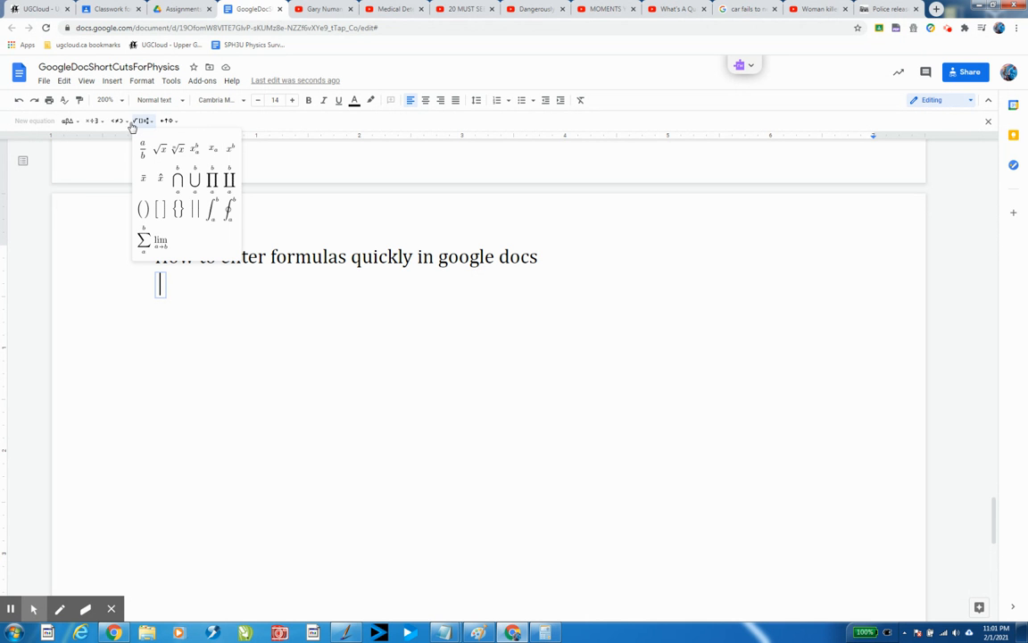
pyautogui.click(68, 121)
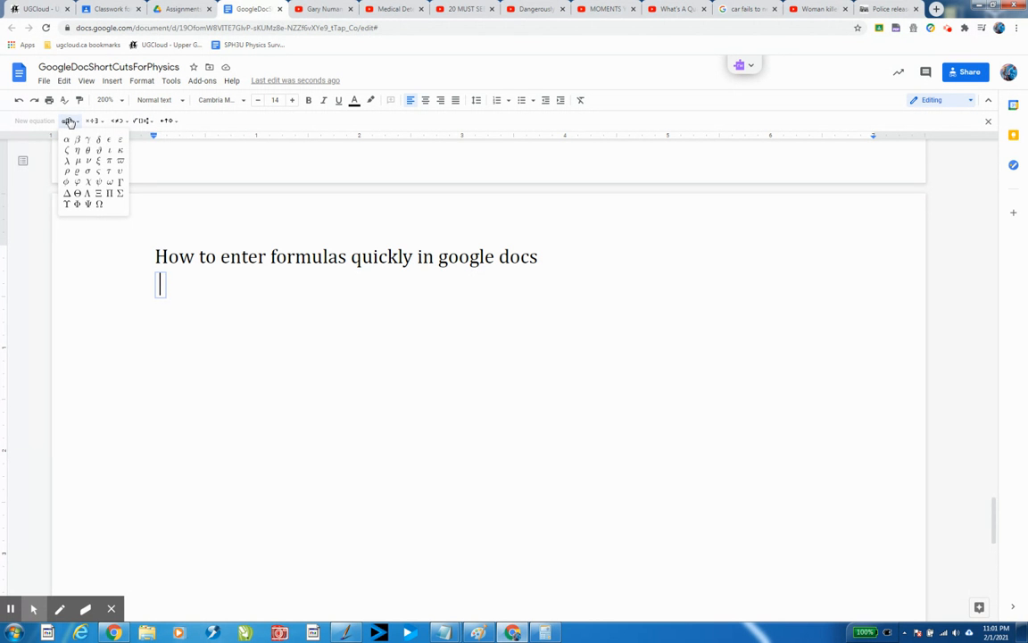
pyautogui.click(98, 124)
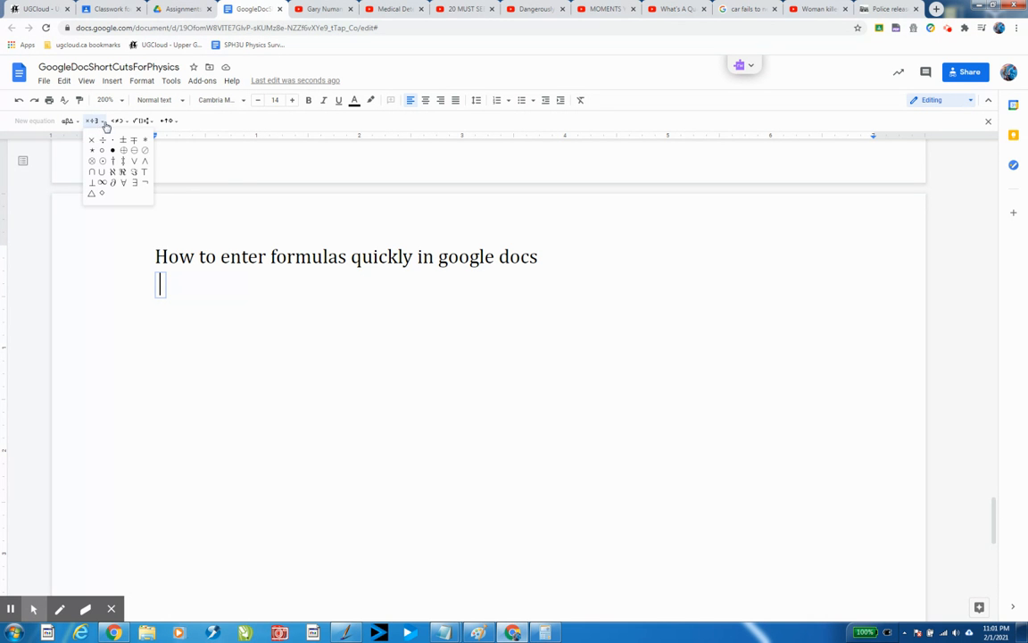
pyautogui.click(152, 124)
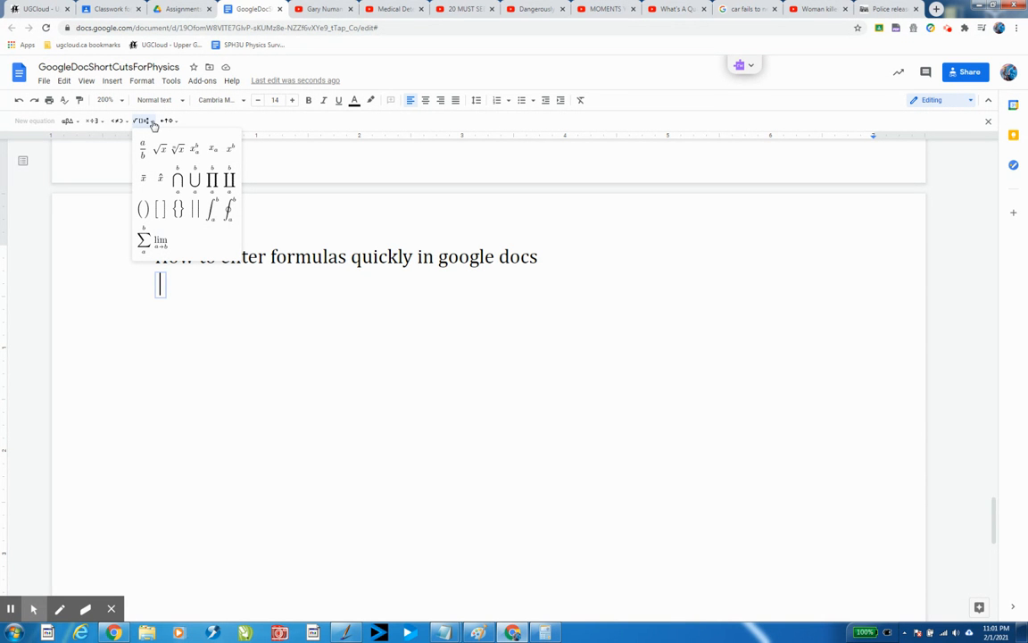
pyautogui.click(153, 125)
# Enter x² = x in the equation with a superscript, and append a second superscript expression after it
pyautogui.click(136, 120)
pyautogui.click(230, 158)
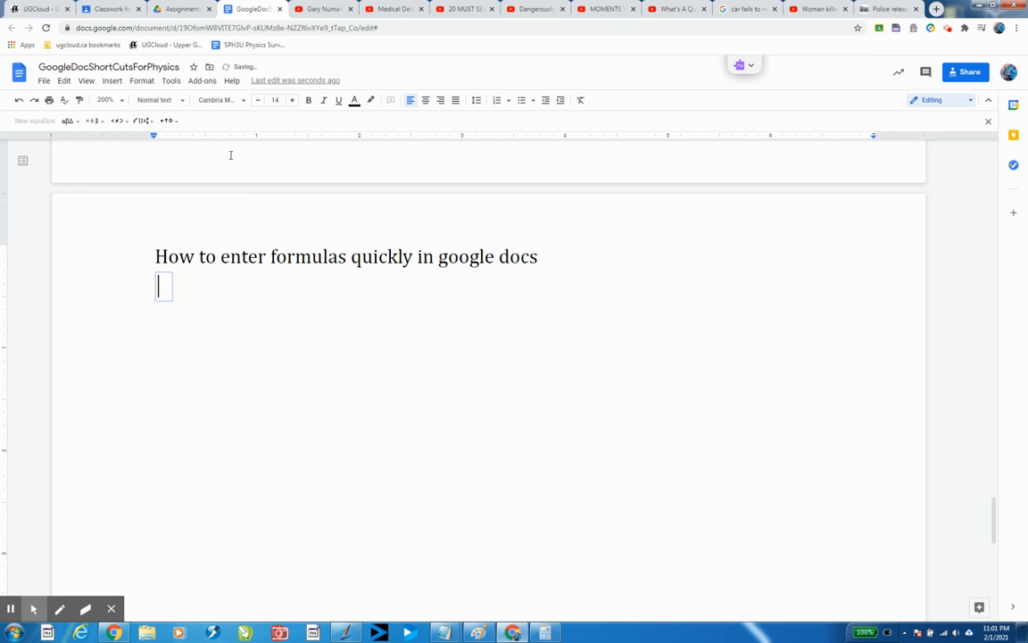
pyautogui.write('x')
pyautogui.write('2')
pyautogui.press('Right')
pyautogui.write('= x')
pyautogui.click(145, 122)
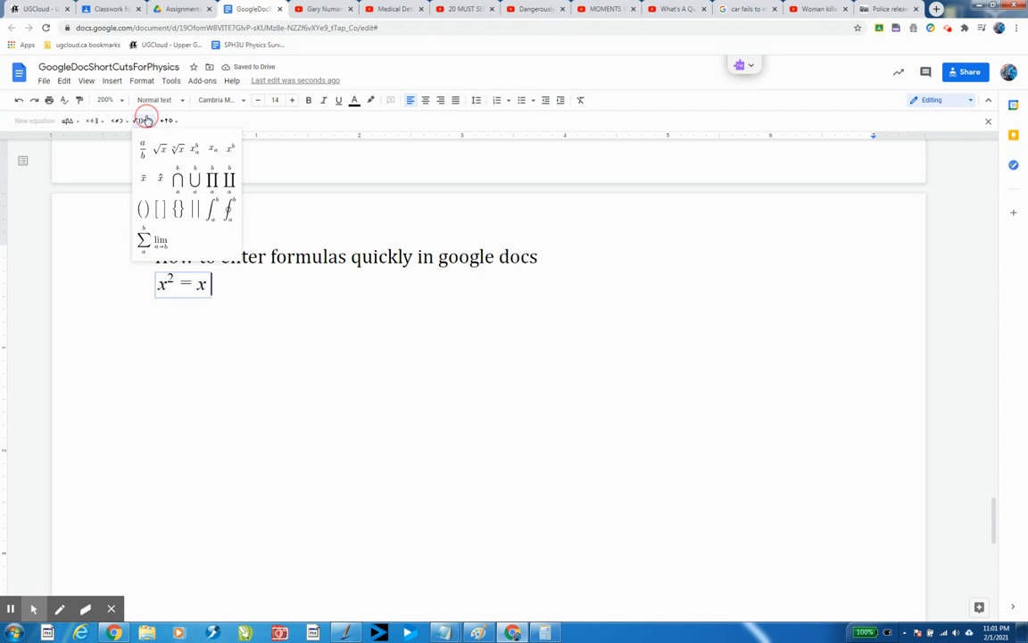
pyautogui.click(231, 153)
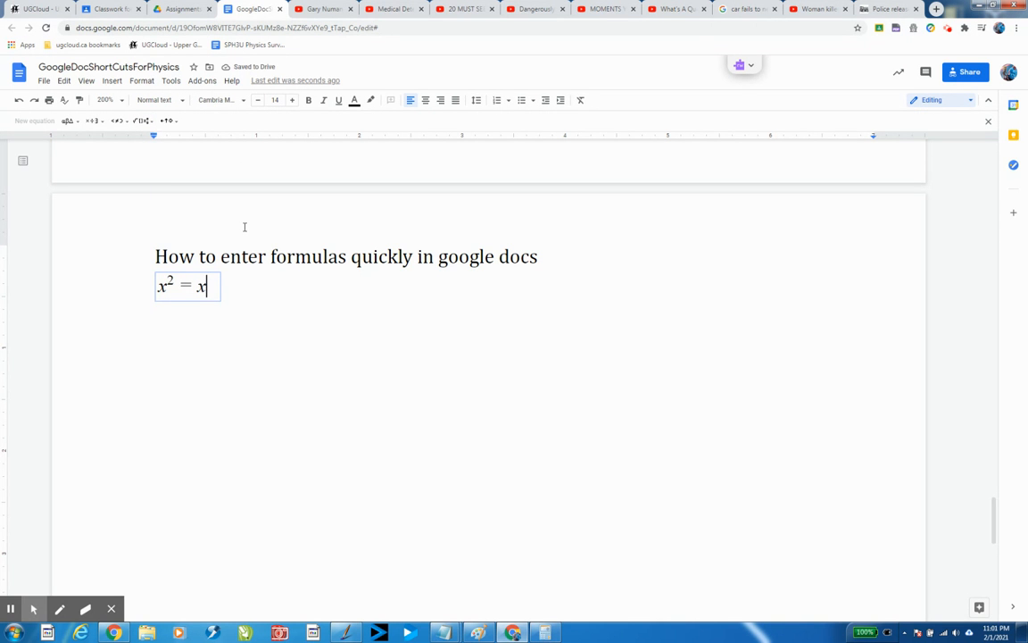
pyautogui.write('2^2')
pyautogui.press('Right')
# Clear everything entered in the equation so far
pyautogui.press('BackSpace')
pyautogui.press('BackSpace')
pyautogui.press('BackSpace')
pyautogui.press('BackSpace')
pyautogui.press('BackSpace')
pyautogui.press('BackSpace')
pyautogui.press('BackSpace')
# Enter (x + y)² in the equation, using the superscript template with the closing parenthesis as its base
pyautogui.write('(')
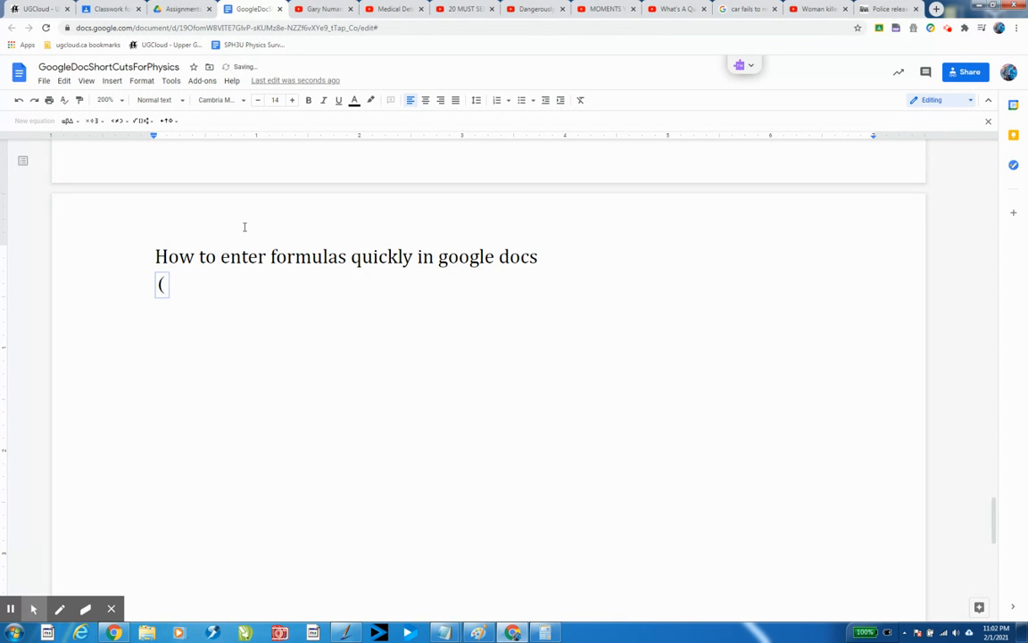
pyautogui.write('x + y)')
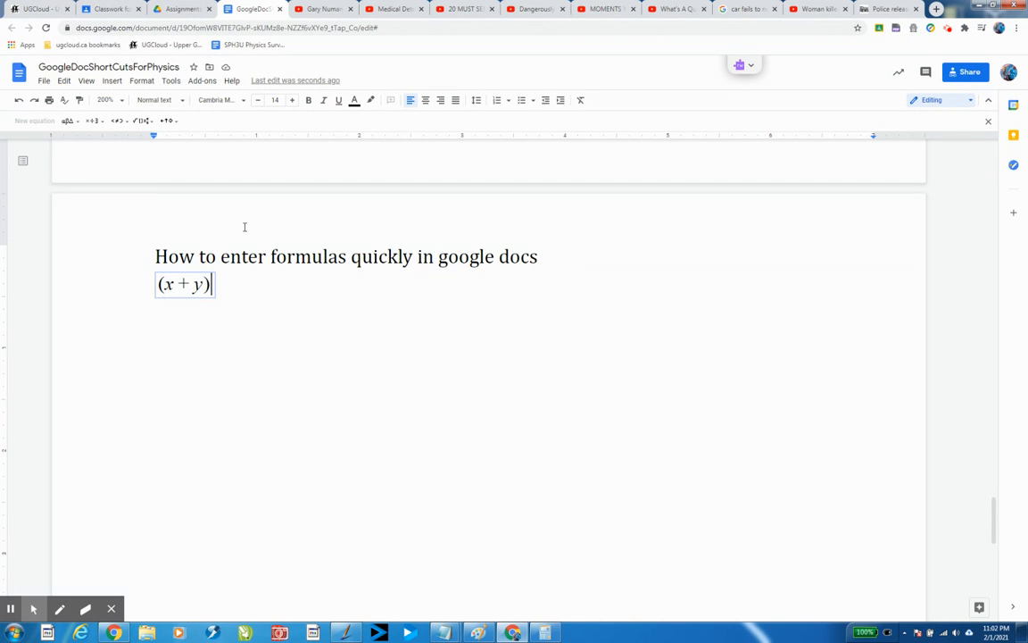
pyautogui.press('BackSpace')
pyautogui.click(142, 120)
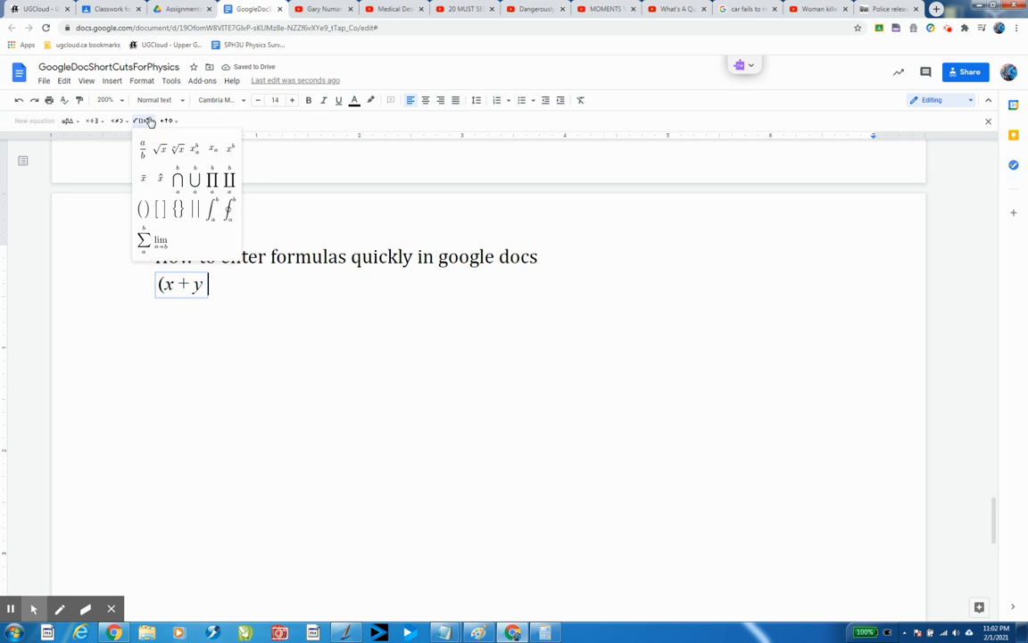
pyautogui.click(232, 149)
pyautogui.write(')')
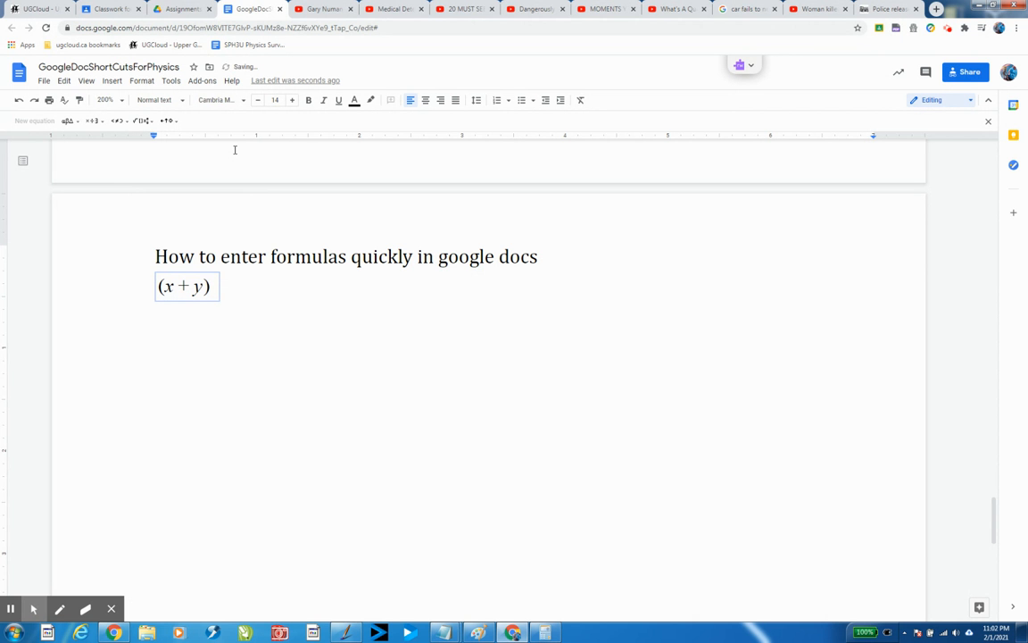
pyautogui.write('1')
# Turn the whole expression (x + y)² into the numerator of a fraction
pyautogui.moveTo(158, 287); pyautogui.dragTo(212, 284)
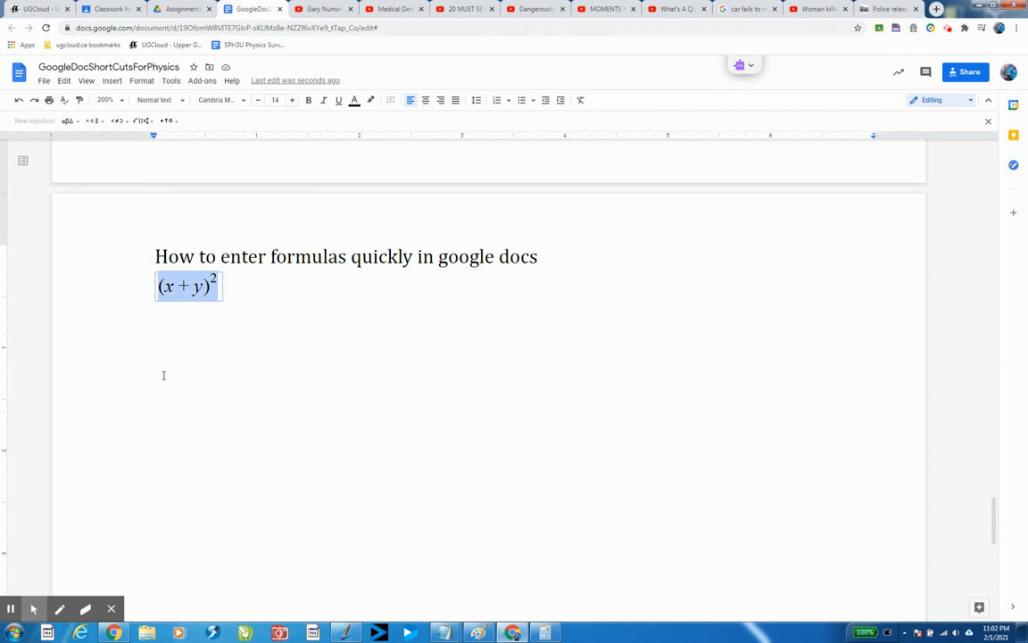
pyautogui.click(143, 121)
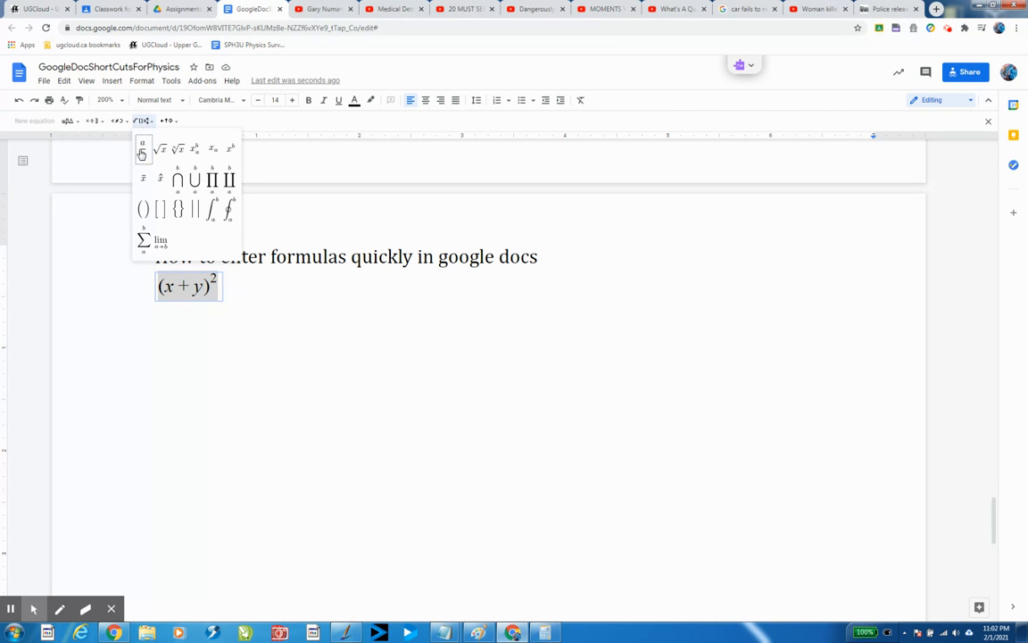
pyautogui.click(142, 149)
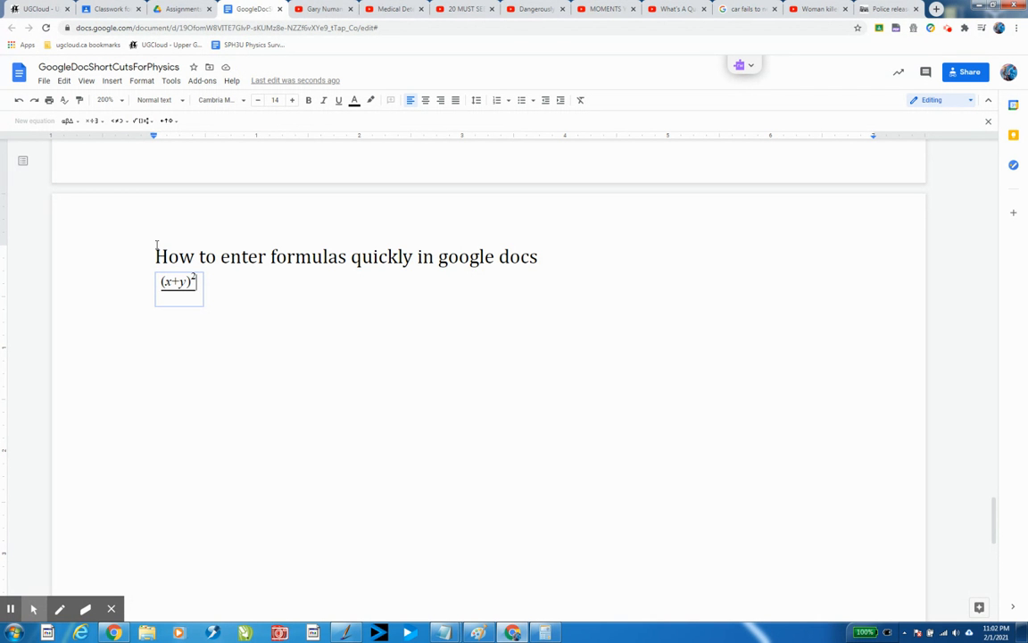
# Enter 12 as the denominator of the fraction
pyautogui.click(177, 295)
pyautogui.press('Up')
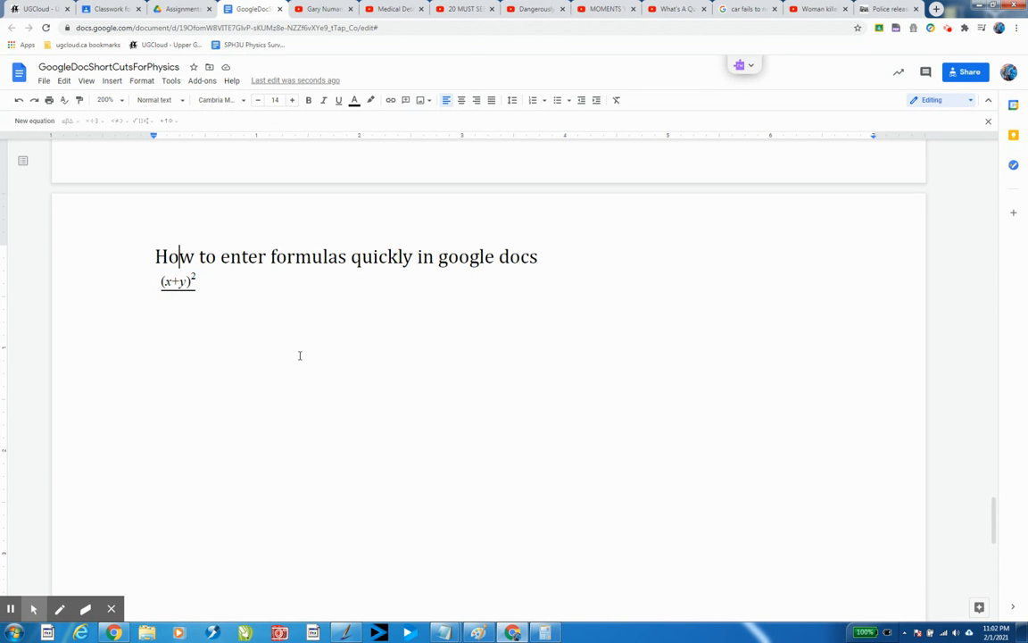
pyautogui.press('Down')
pyautogui.press('Up')
pyautogui.press('Down')
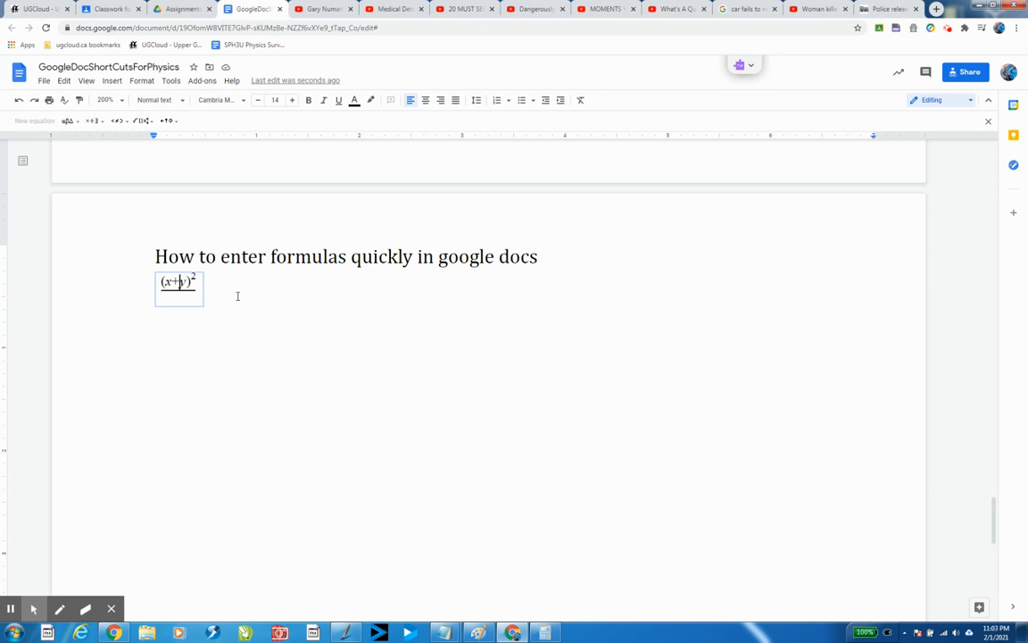
pyautogui.click(194, 291)
pyautogui.write('12')
# Add an equals sign after the fraction and write the plain text "dfasdf" outside the equation
pyautogui.press('Right')
pyautogui.write('=')
pyautogui.press('Right')
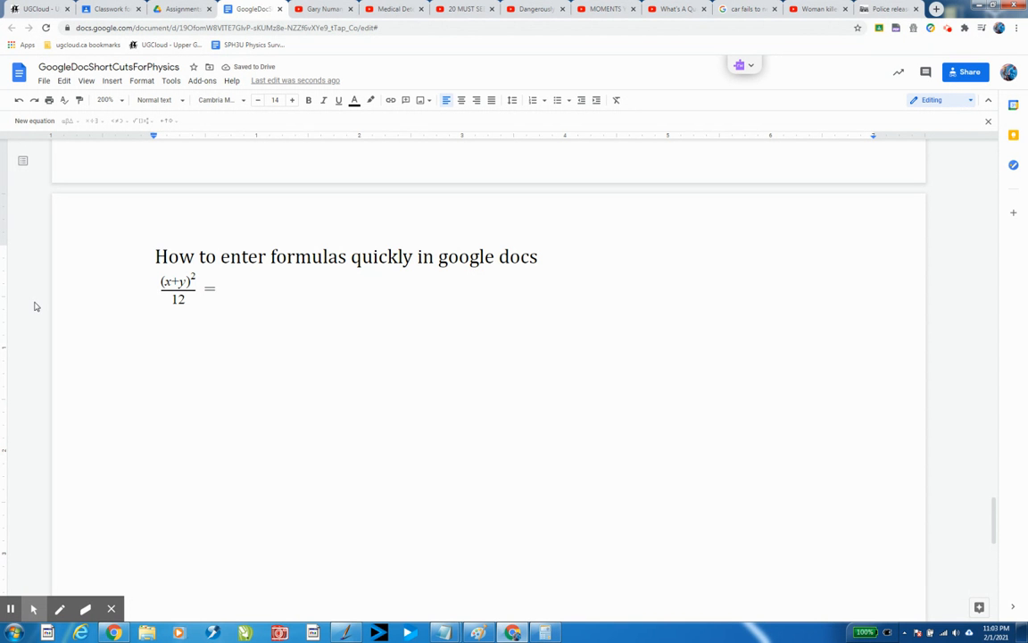
pyautogui.write('dfasdf')
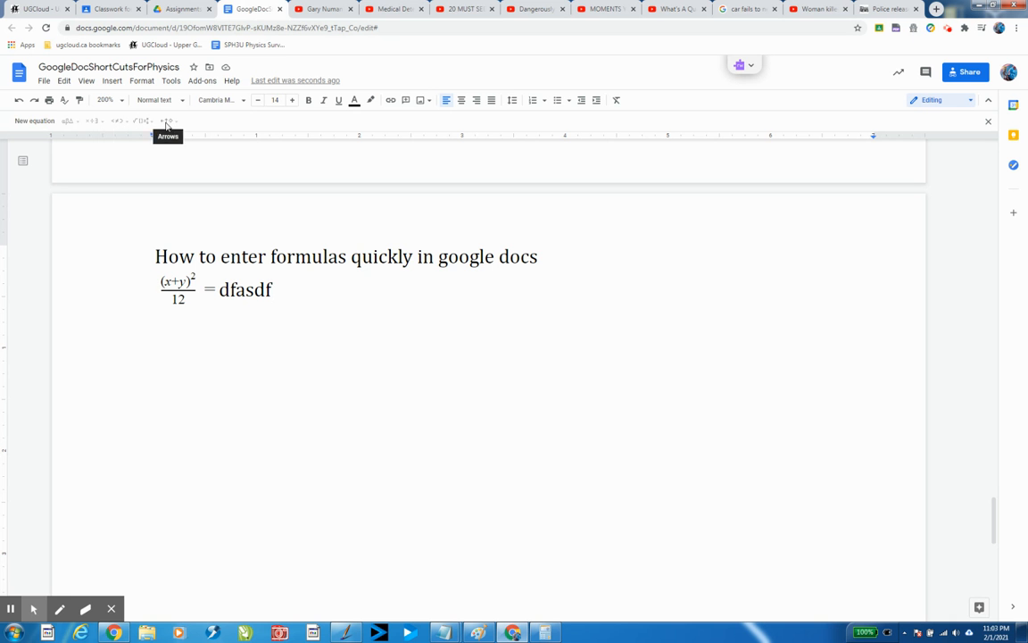
# Delete the whole formula line, including the equation and the plain text after it
pyautogui.click(170, 283)
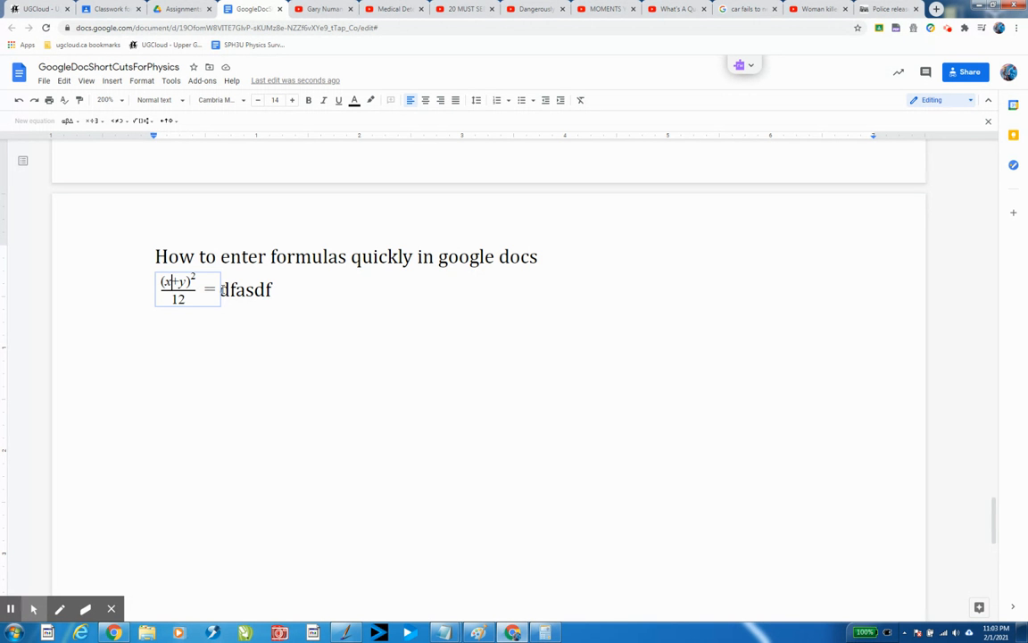
pyautogui.moveTo(279, 289); pyautogui.dragTo(179, 287)
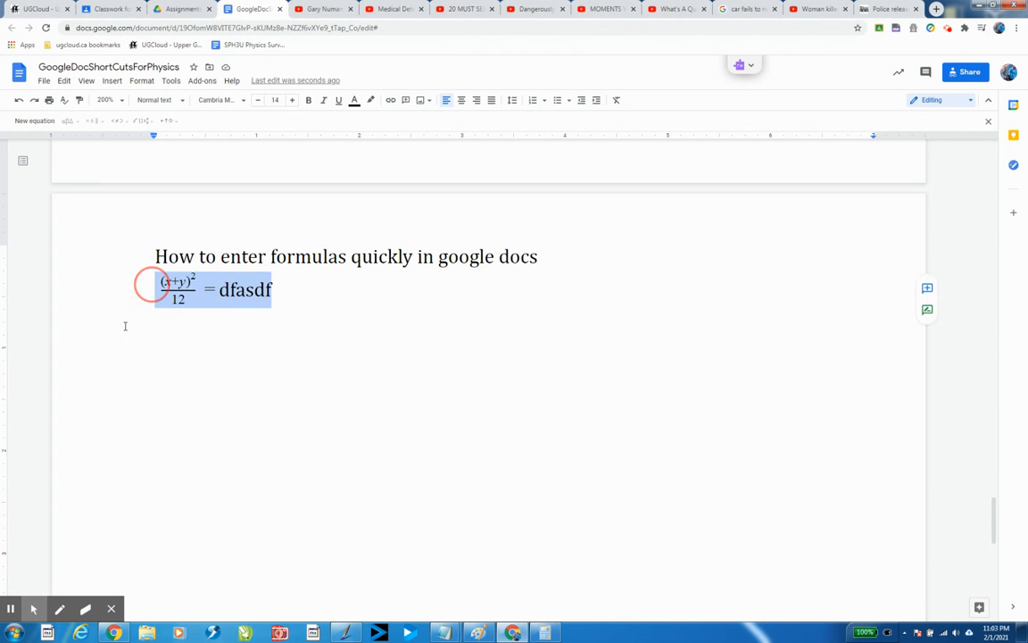
pyautogui.press('BackSpace')
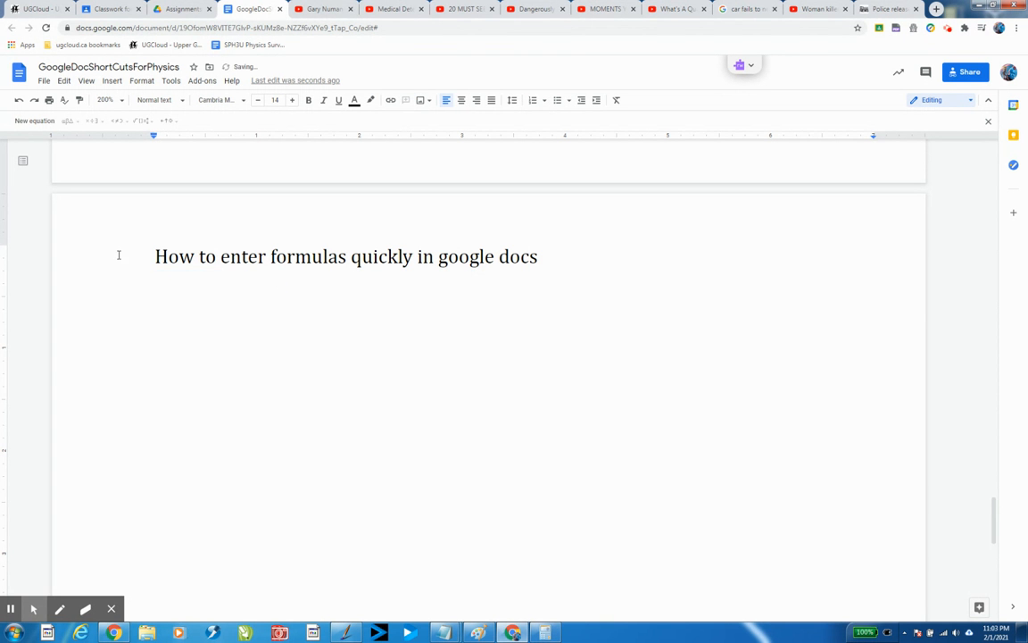
# Insert a new equation and enter x + y in it, with a vector arrow over each variable via \vec
pyautogui.click(37, 120)
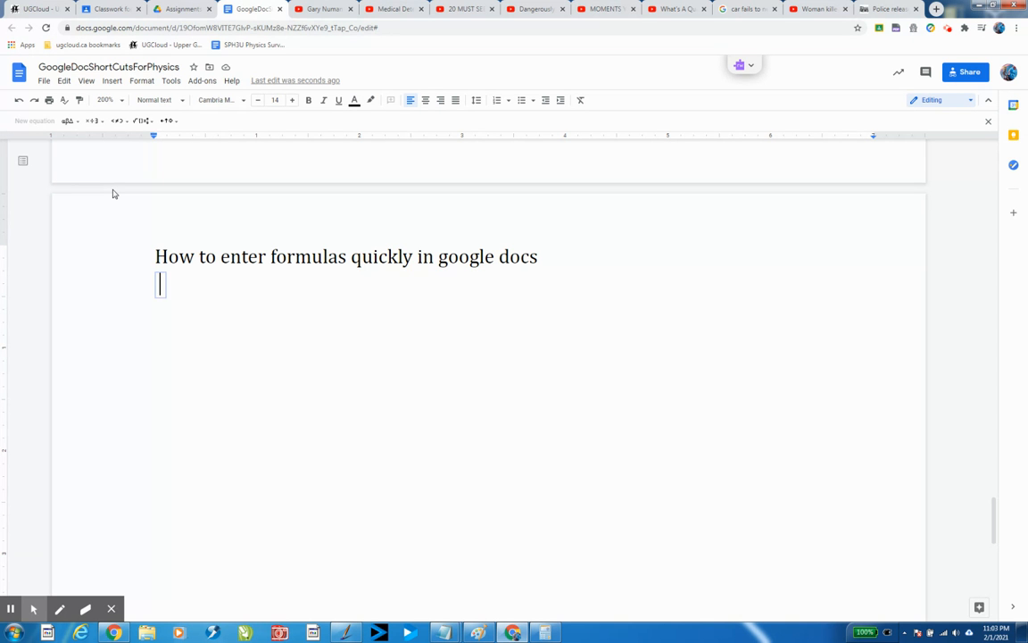
pyautogui.write('\\vec')
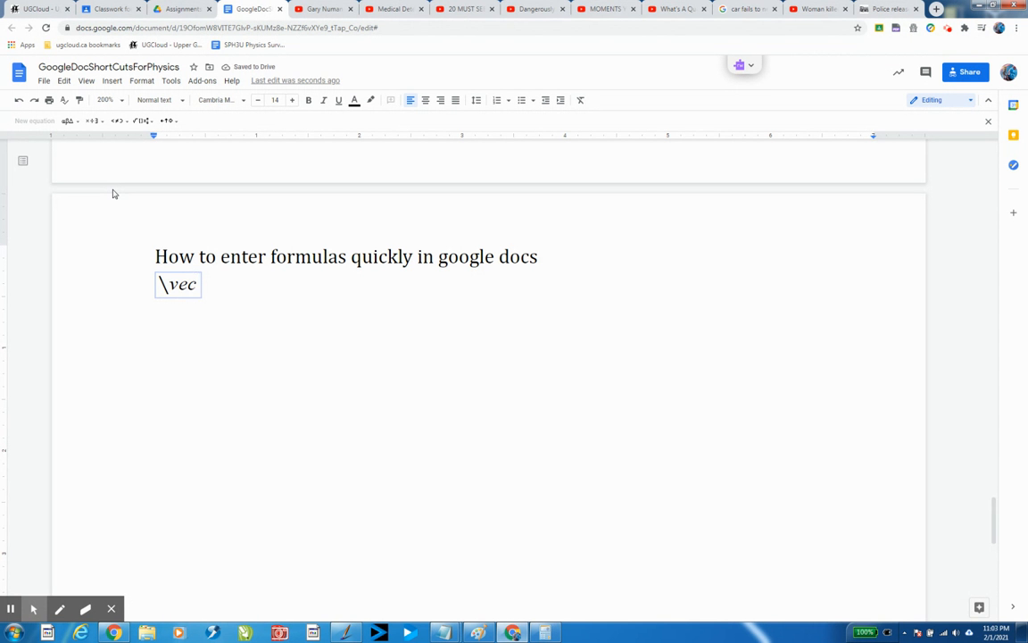
pyautogui.press('space')
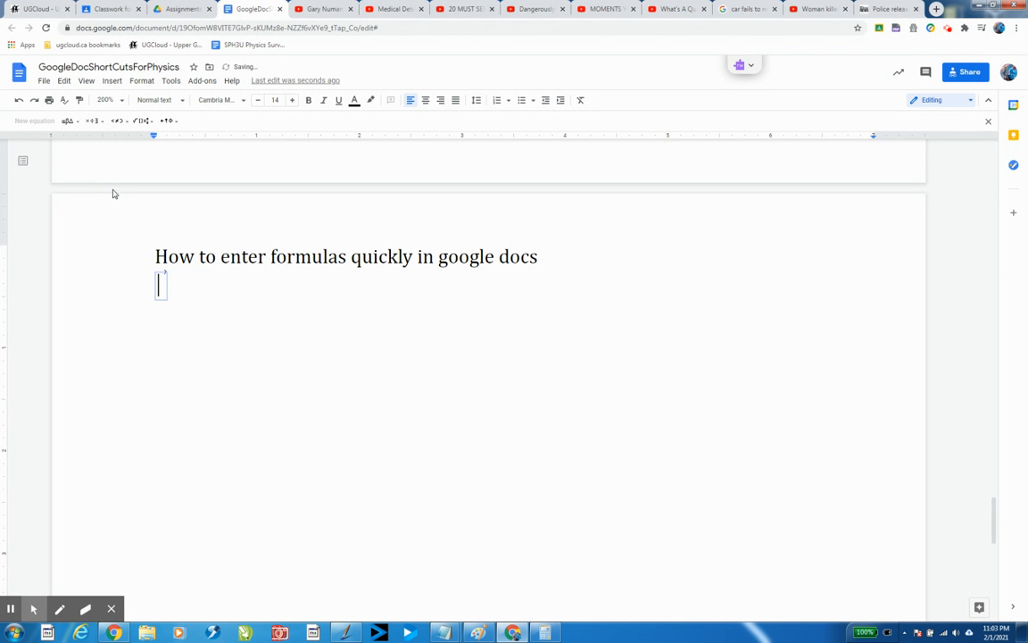
pyautogui.write('x')
pyautogui.press('Right')
pyautogui.write('+')
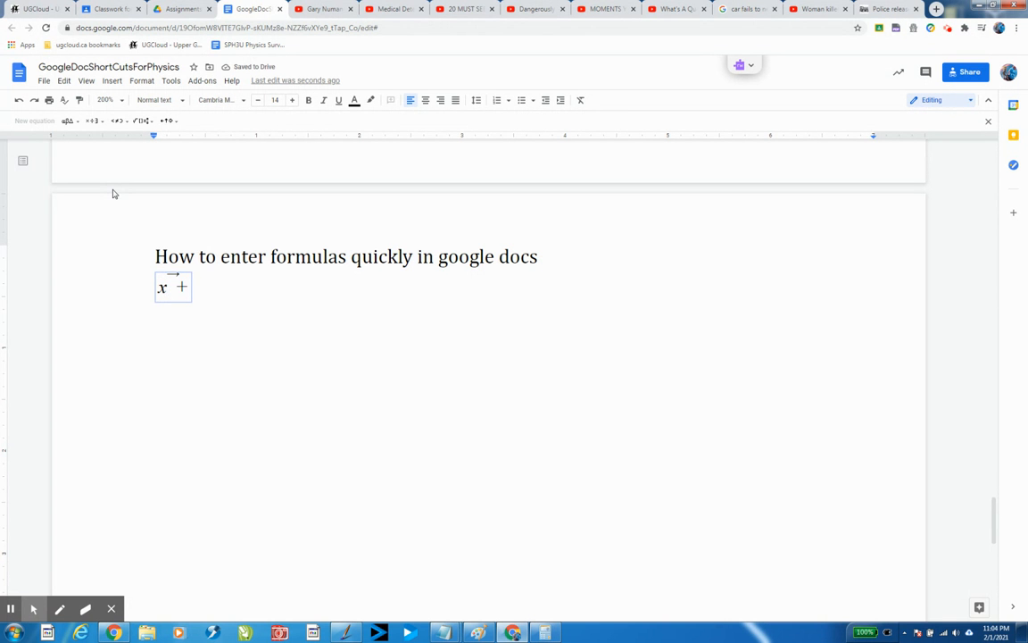
pyautogui.press('BackSpace')
pyautogui.write('+\\vec')
pyautogui.press('space')
pyautogui.write('y')
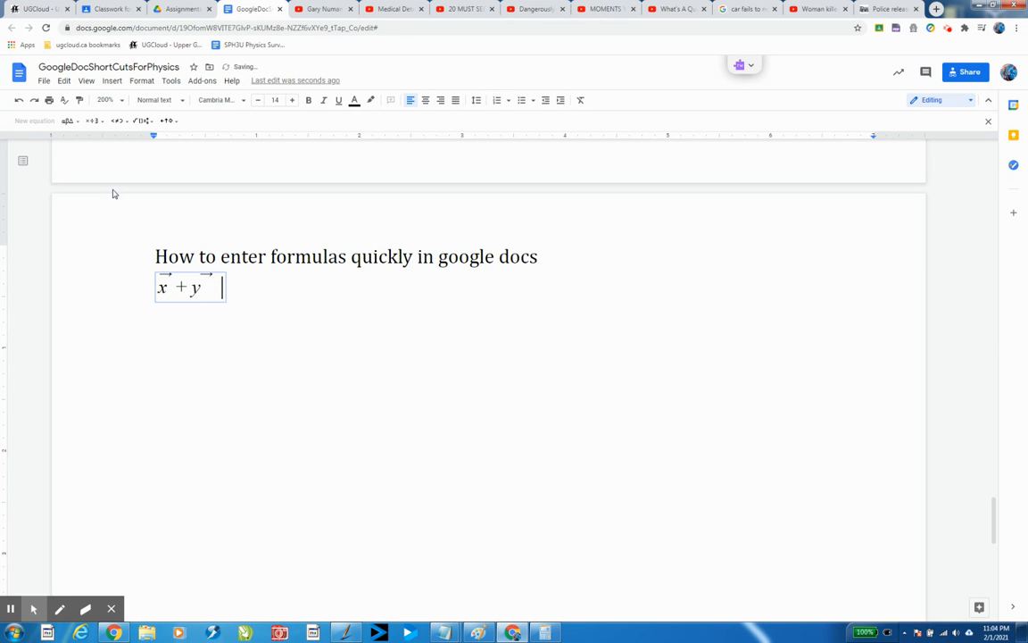
# Remove the extra spaces after y so the vector arrow covers only that variable
pyautogui.press('BackSpace')
pyautogui.press('BackSpace')
pyautogui.press('BackSpace')
pyautogui.press('BackSpace')
pyautogui.press('Right')
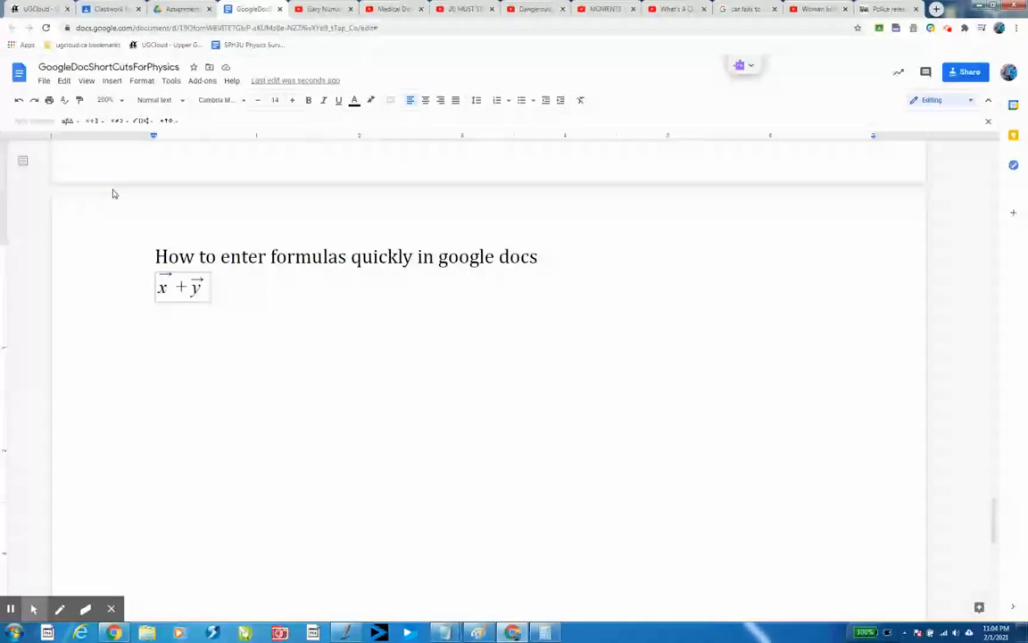
# Clear the vector sum from the equation, leaving the equation box in place
pyautogui.press('BackSpace')
pyautogui.press('BackSpace')
pyautogui.press('BackSpace')
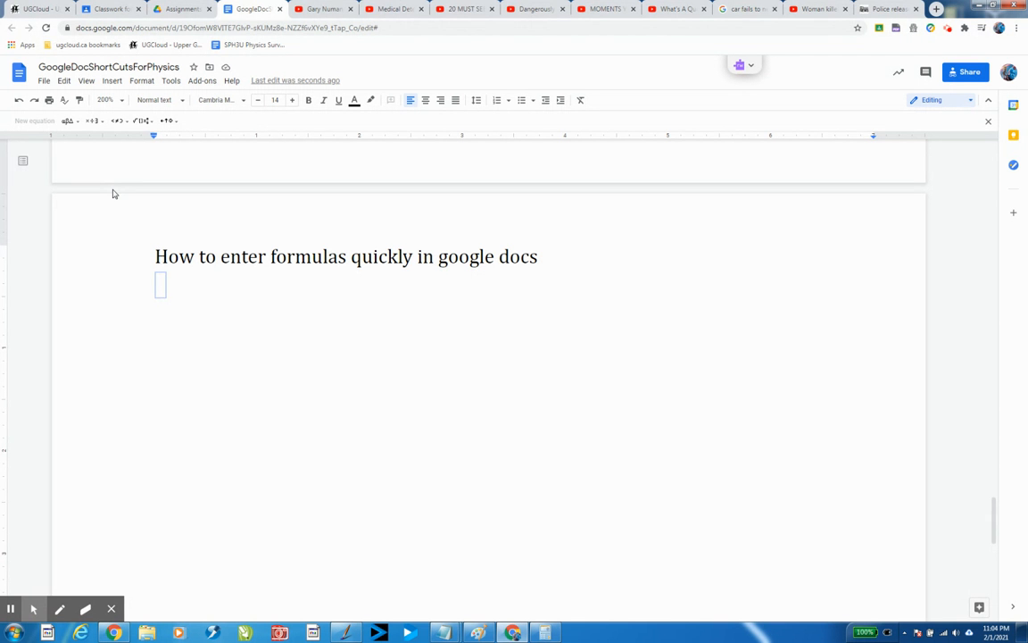
# Delete the empty equation line and add V with a subscript x as plain text after the heading
pyautogui.press('BackSpace')
pyautogui.press('BackSpace')
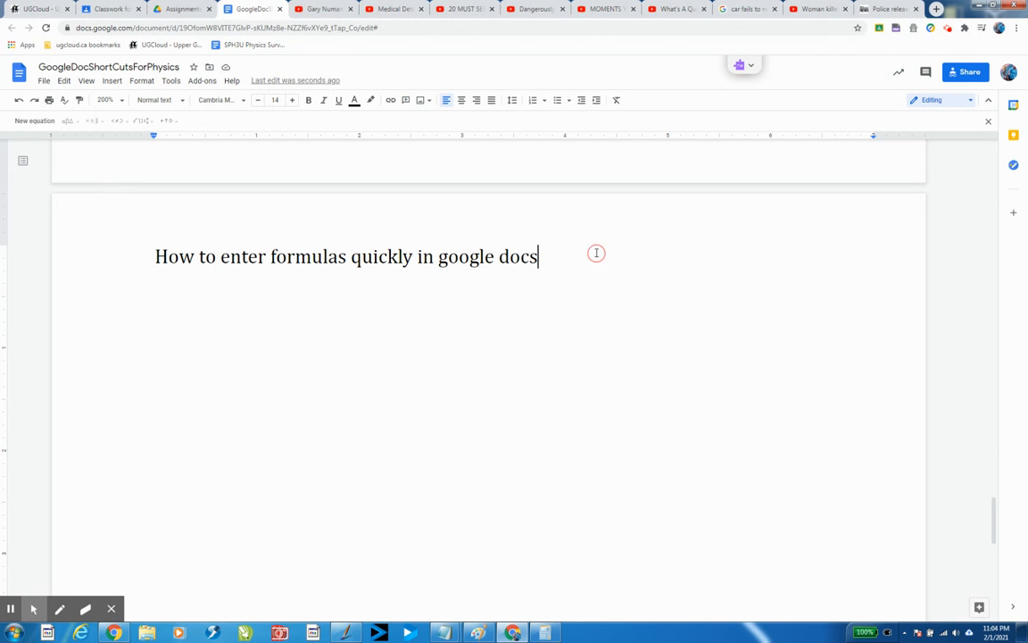
pyautogui.write('V')
pyautogui.hotkey('ctrl', ',')
pyautogui.write('x')
# Insert an equation after the plain-text V with subscript x, containing V under a \vec arrow with subscript x
pyautogui.hotkey('alt', 'i')
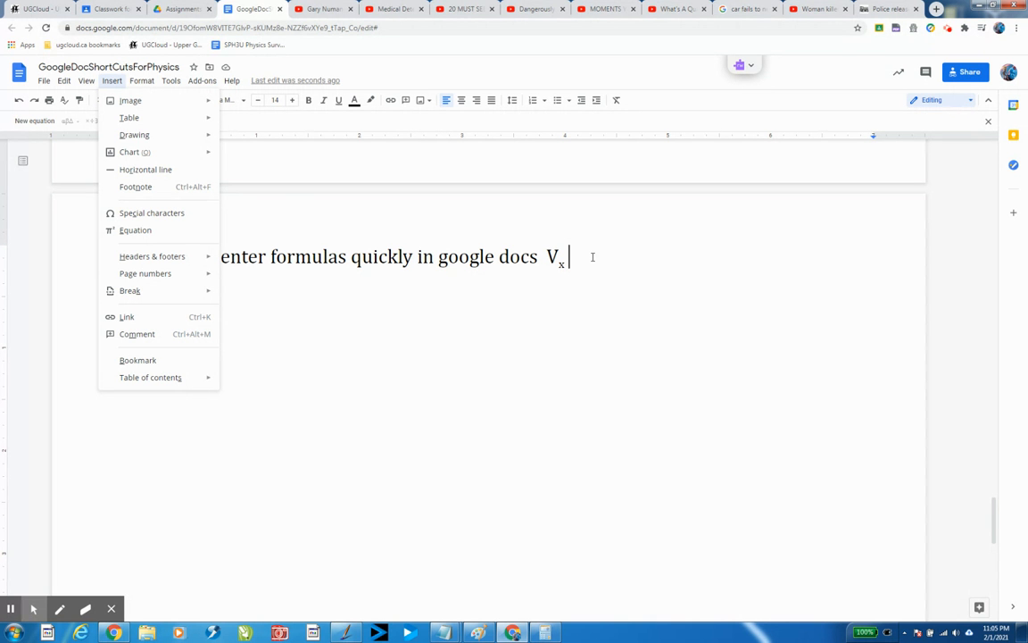
pyautogui.press('e')
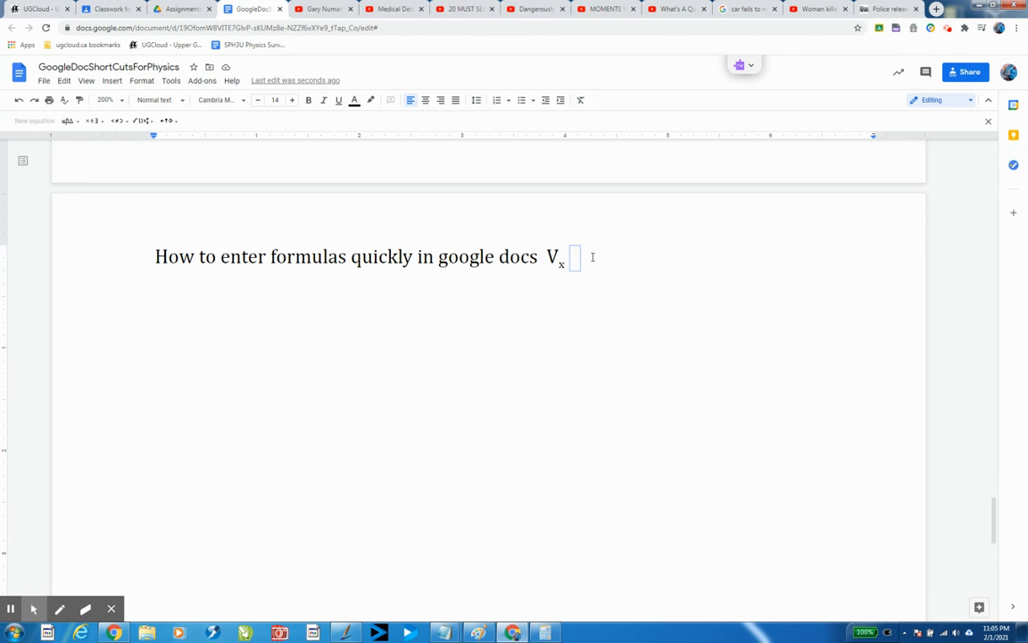
pyautogui.write('\\vec')
pyautogui.press('space')
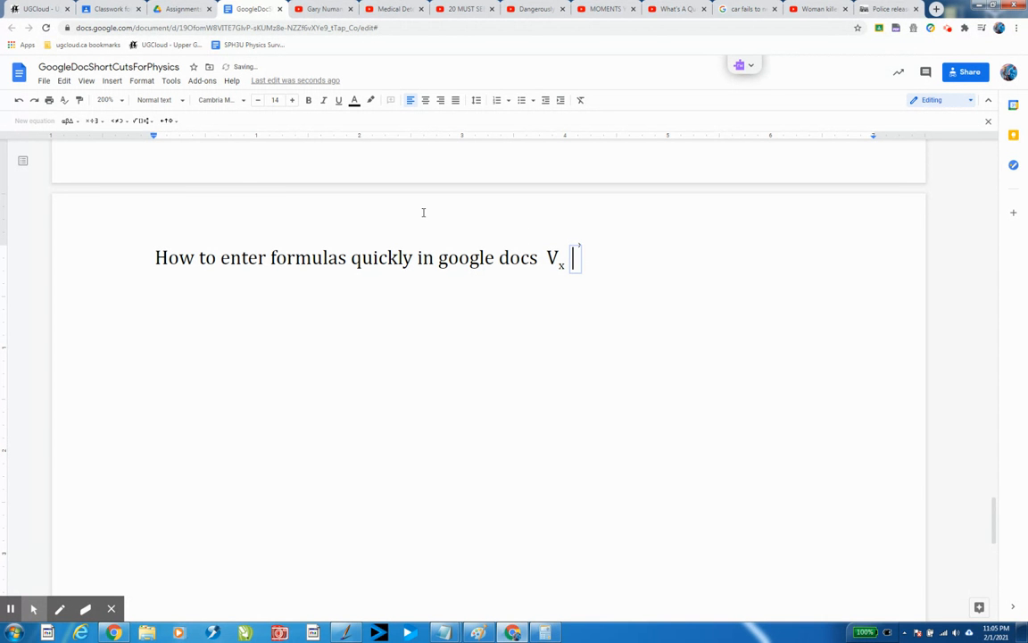
pyautogui.click(148, 120)
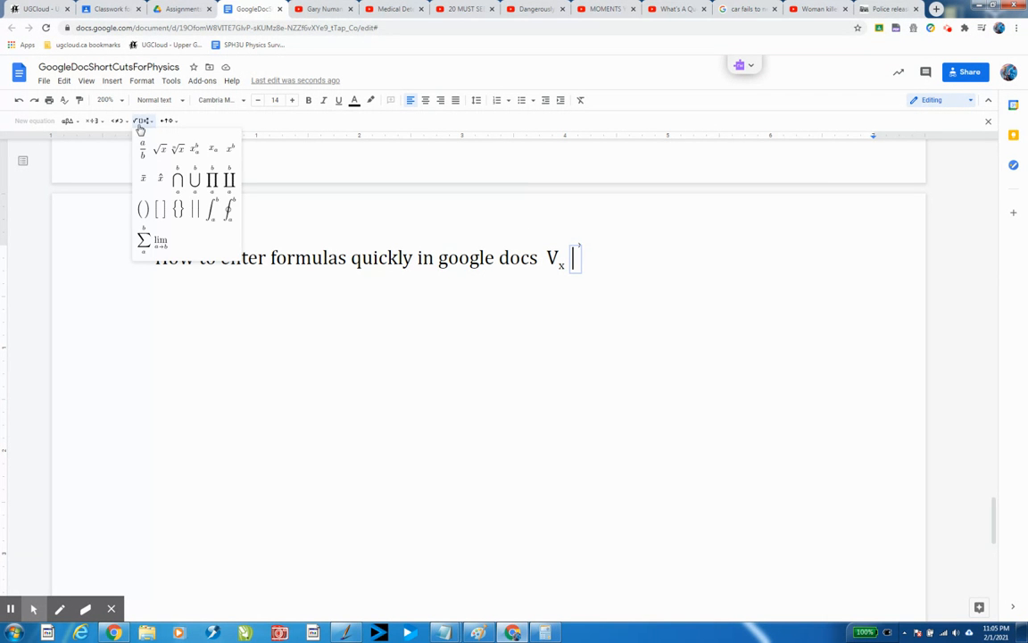
pyautogui.click(213, 152)
pyautogui.write('V')
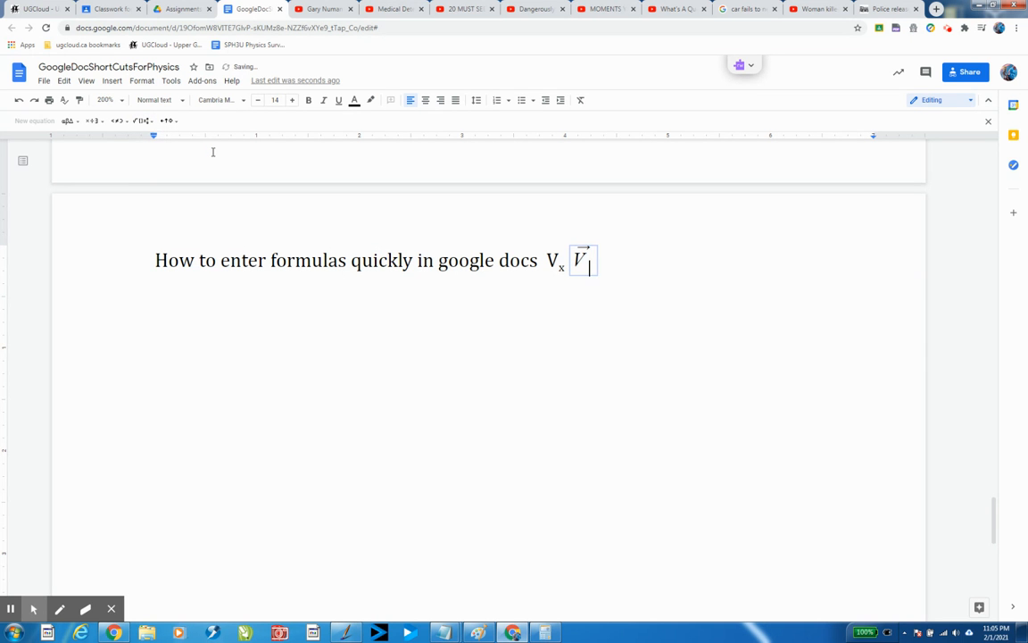
pyautogui.write('_x')
# Insert a new equation on the line below the heading and enter C under a vector arrow using \vec
pyautogui.click(165, 301)
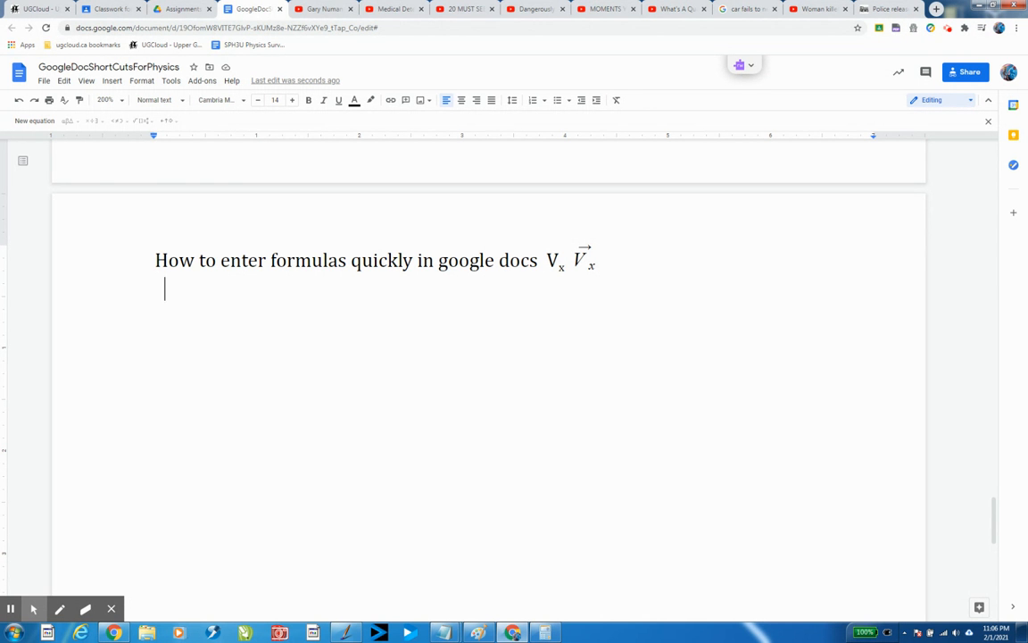
pyautogui.hotkey('alt', 'i')
pyautogui.press('e')
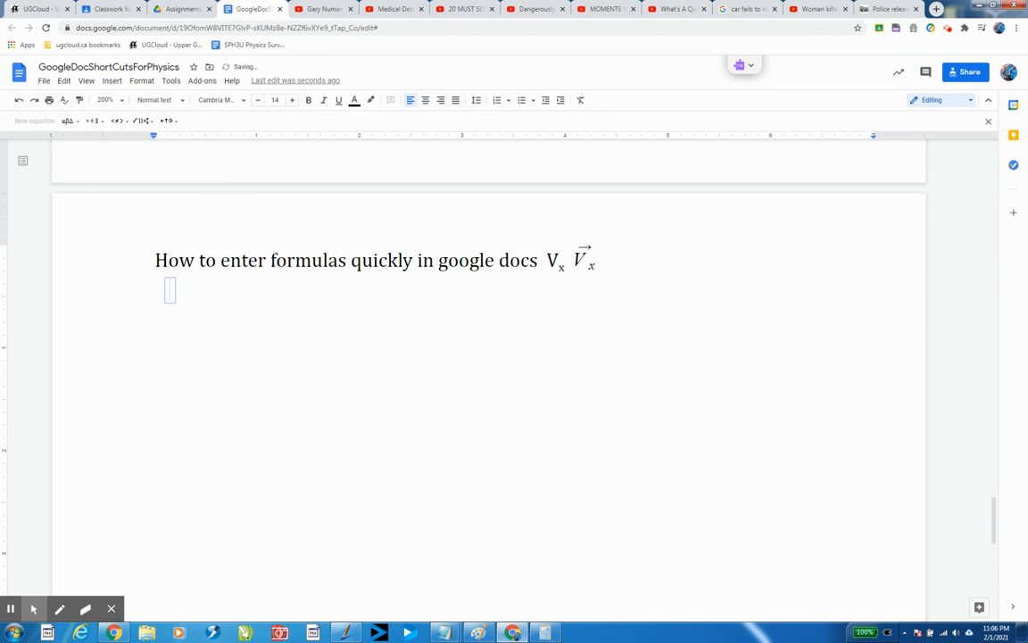
pyautogui.write('\\vec')
pyautogui.press('space')
pyautogui.write('C')
pyautogui.press('Right')
pyautogui.hotkey('alt', 'space')
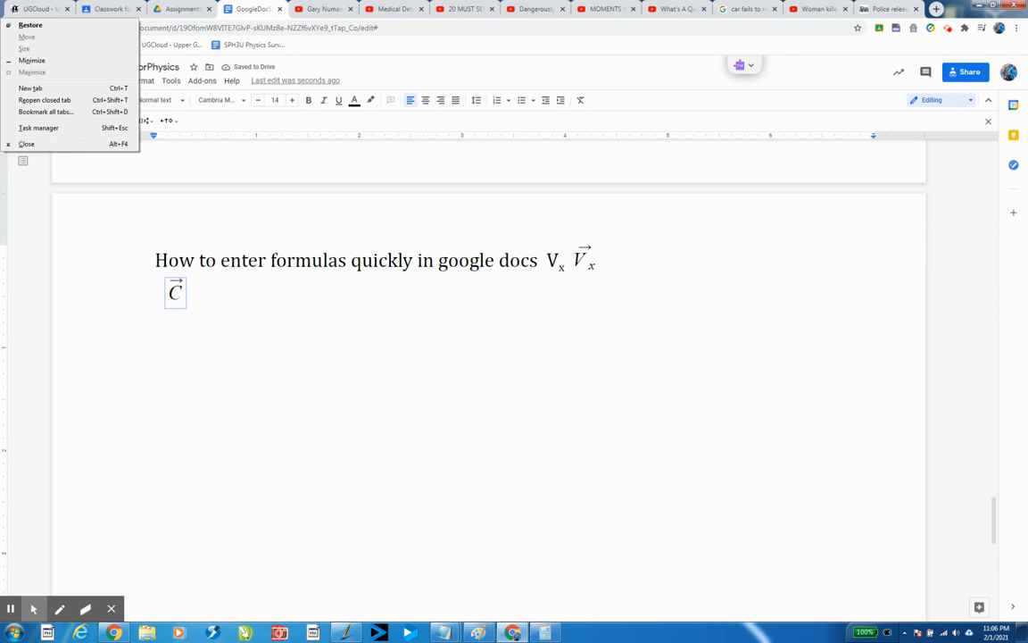
pyautogui.press('Escape')
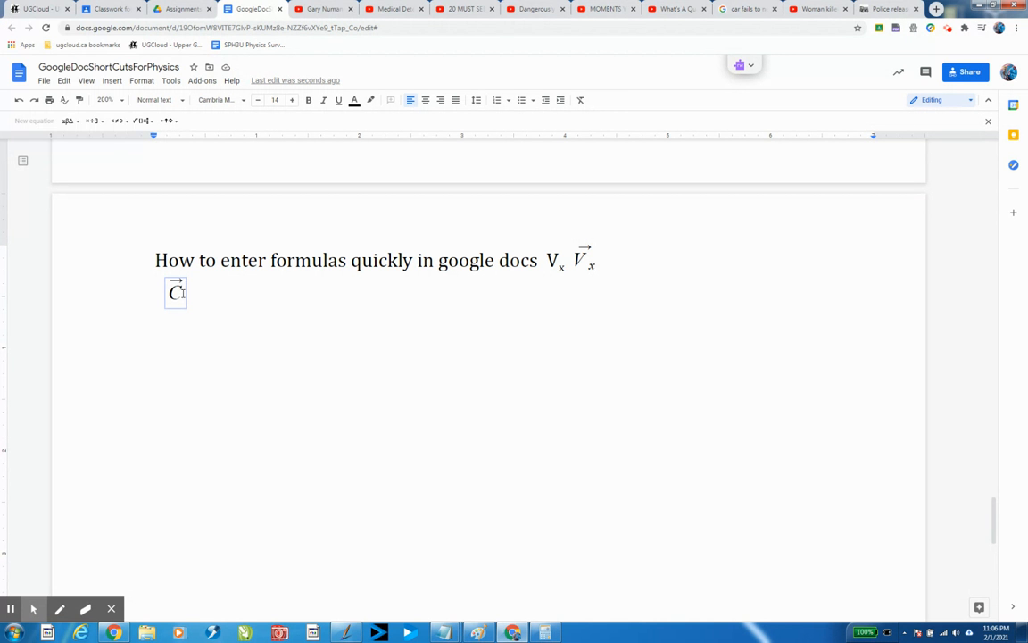
pyautogui.click(167, 340)
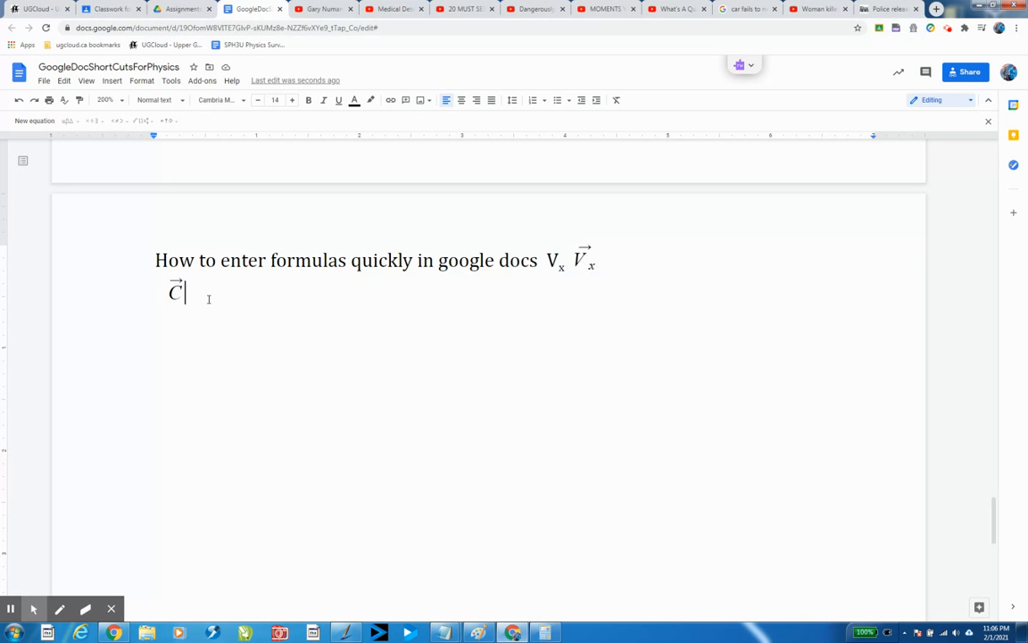
pyautogui.write('\\vec')
pyautogui.press('BackSpace')
pyautogui.press('BackSpace')
pyautogui.press('BackSpace')
pyautogui.press('BackSpace')
pyautogui.press('BackSpace')
pyautogui.press('BackSpace')
# Continue the equation after the vector C with an equals sign and A under a \vec arrow
pyautogui.click(142, 341)
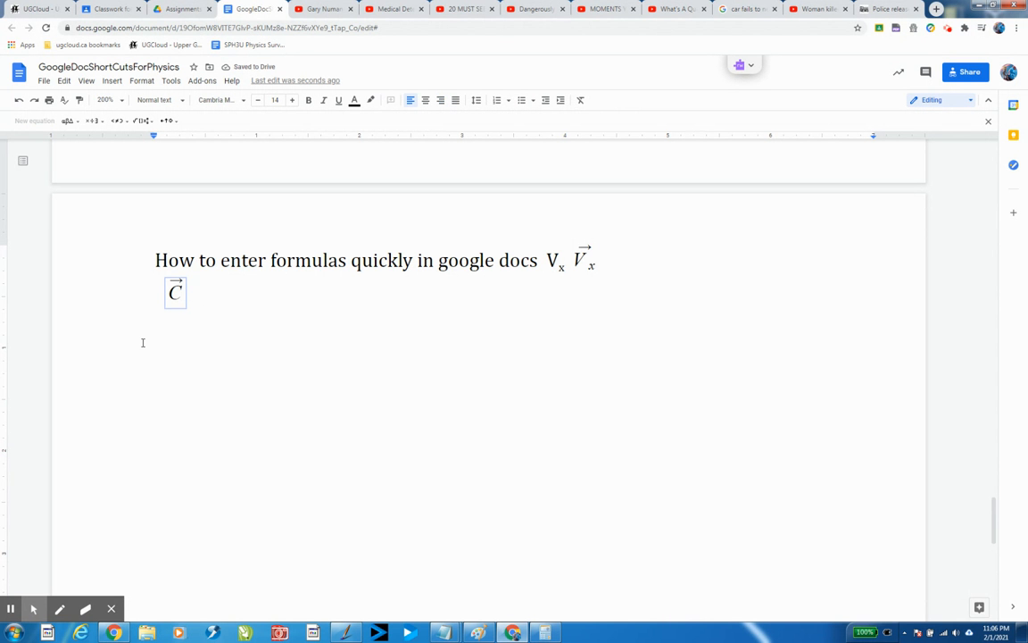
pyautogui.press('Right')
pyautogui.write('=')
pyautogui.press('BackSpace')
pyautogui.write('=')
pyautogui.write('\\ve')
pyautogui.write('c ')
pyautogui.write('A')
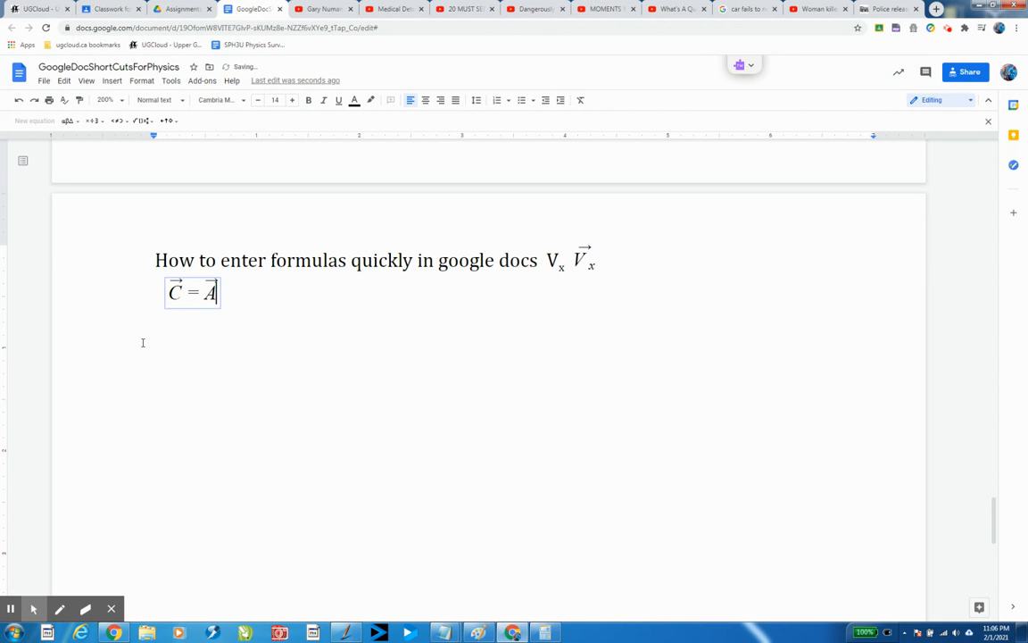
# Add a plus sign and a \vec arrow to the equation, using the subscript template beneath it with B as the base
pyautogui.press('Right')
pyautogui.write('+\\vec')
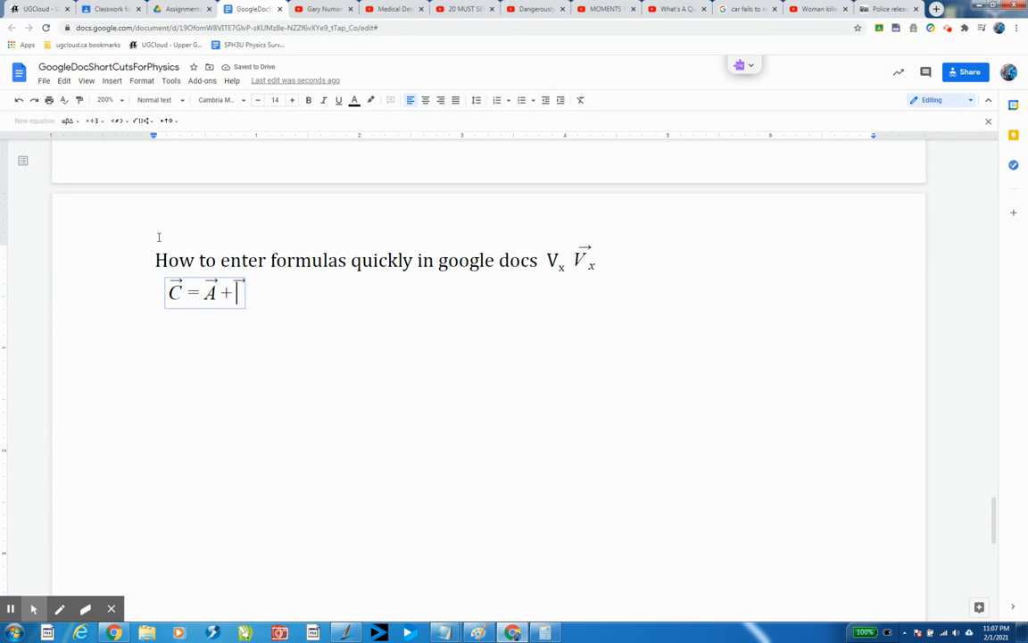
pyautogui.click(148, 121)
pyautogui.click(211, 149)
pyautogui.write('B')
pyautogui.press('Right')
# Try the subscripts cause and f on the vector B, removing each one again
pyautogui.write('_cause')
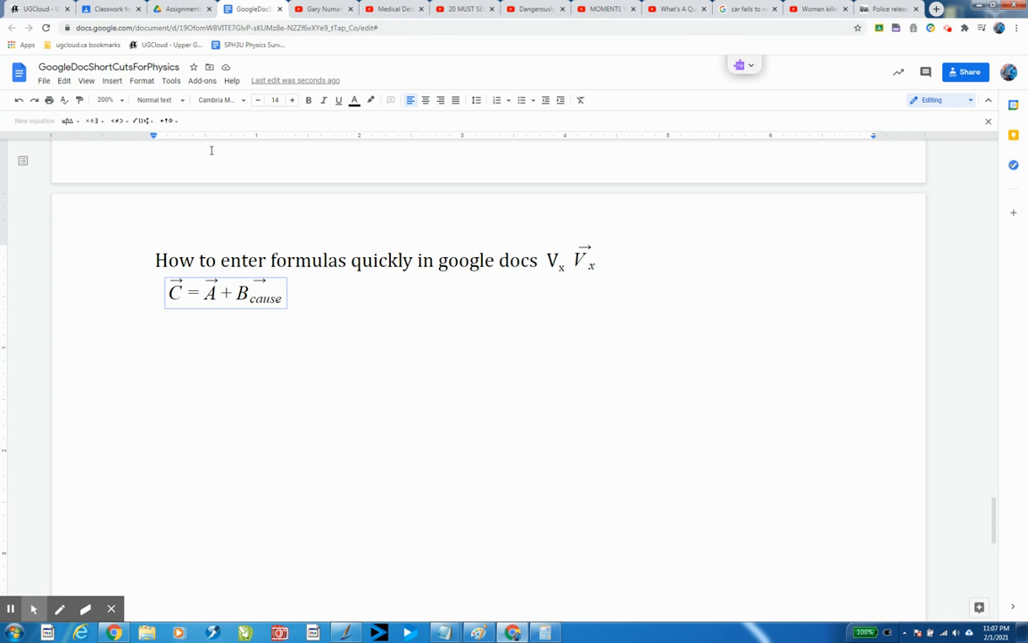
pyautogui.press('BackSpace')
pyautogui.press('BackSpace')
pyautogui.press('BackSpace')
pyautogui.press('BackSpace')
pyautogui.press('BackSpace')
pyautogui.press('BackSpace')
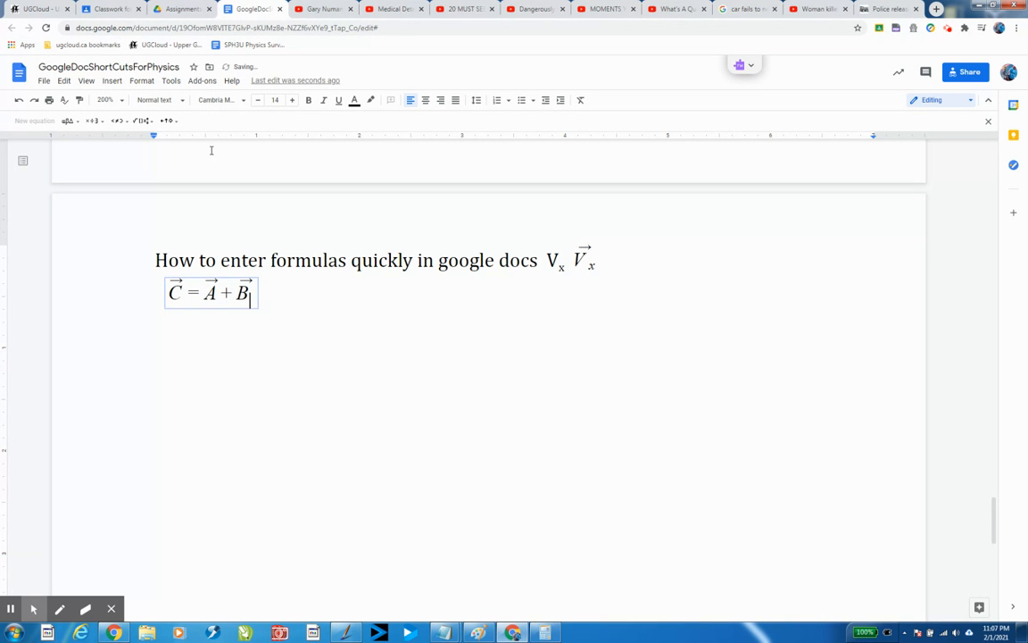
pyautogui.write('_')
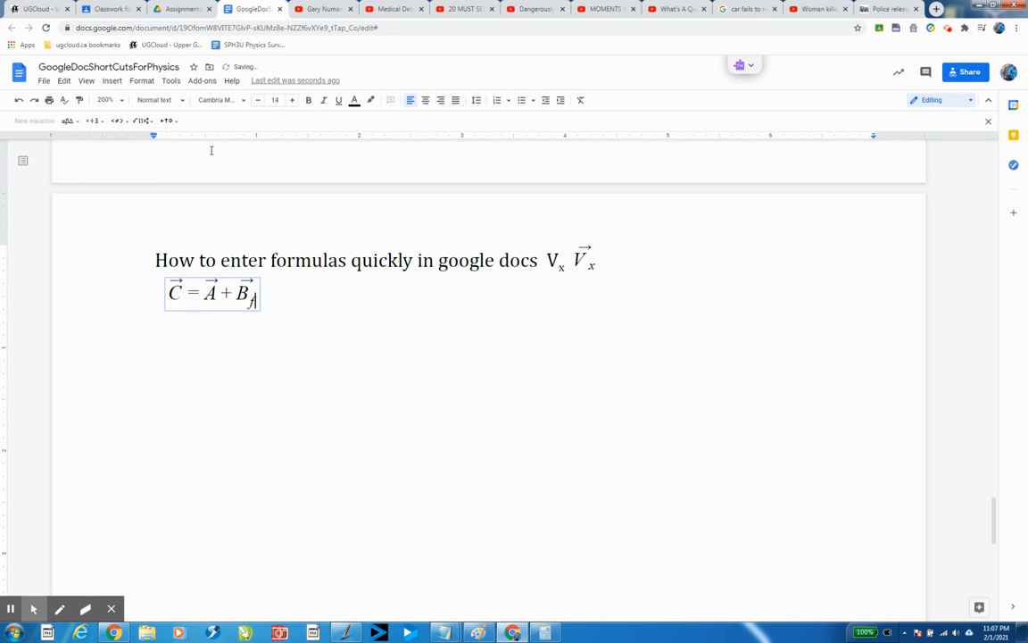
pyautogui.press('BackSpace')
pyautogui.press('BackSpace')
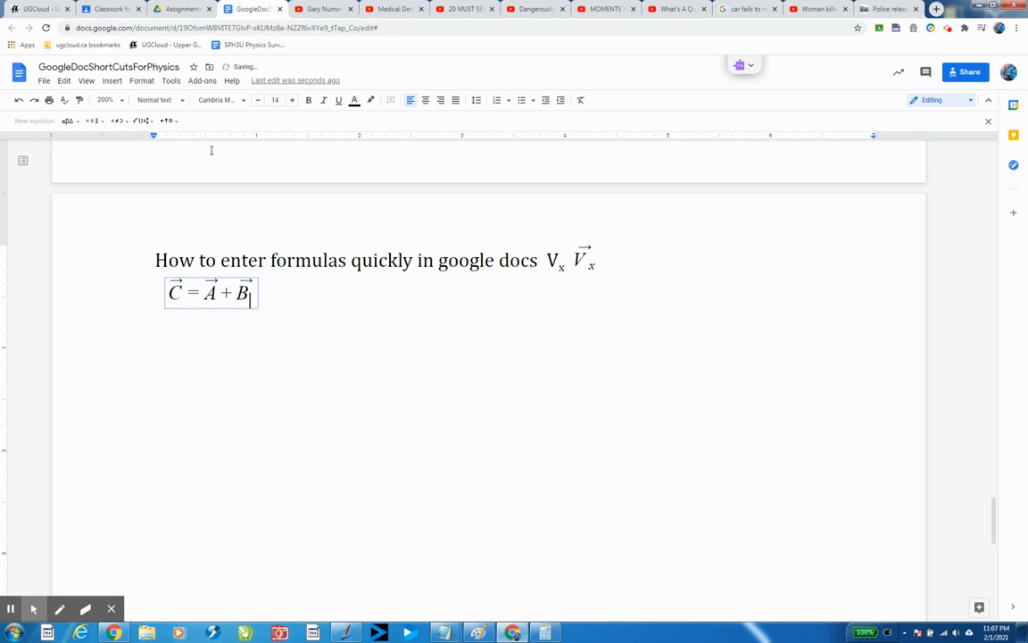
# Write "I plan to travel at a speed of vi=10m/s" as plain text after the vector equation
pyautogui.click(303, 292)
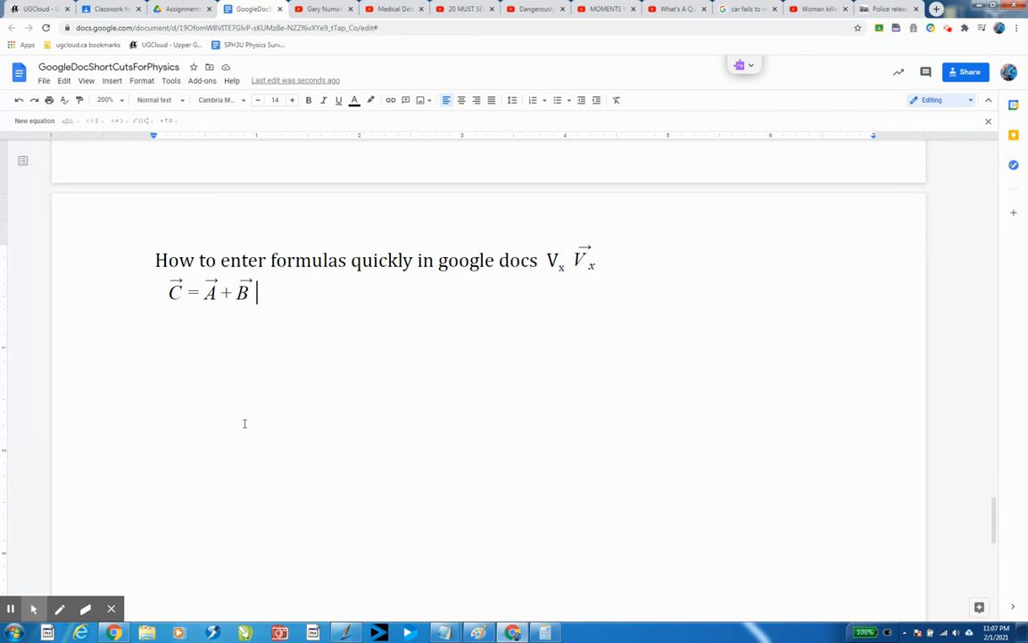
pyautogui.write('I plan to trave')
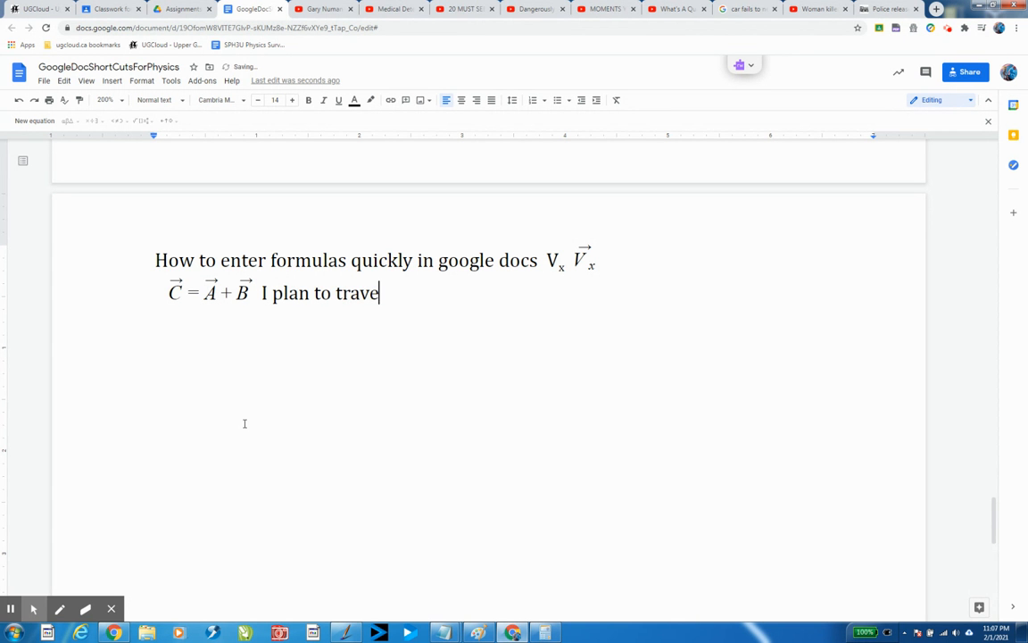
pyautogui.write('l at a spe')
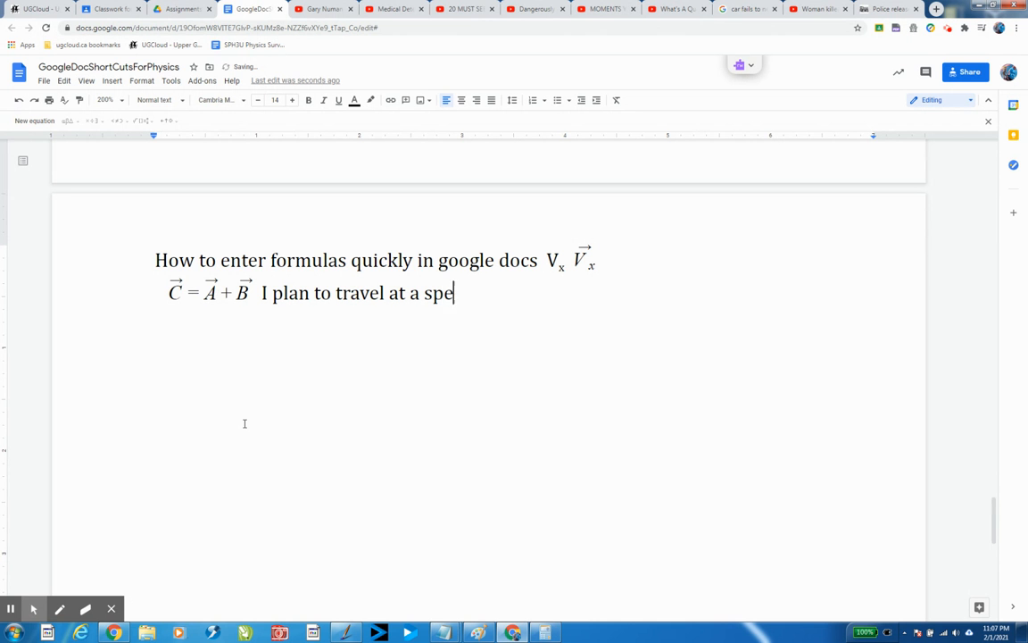
pyautogui.write('ed of vi')
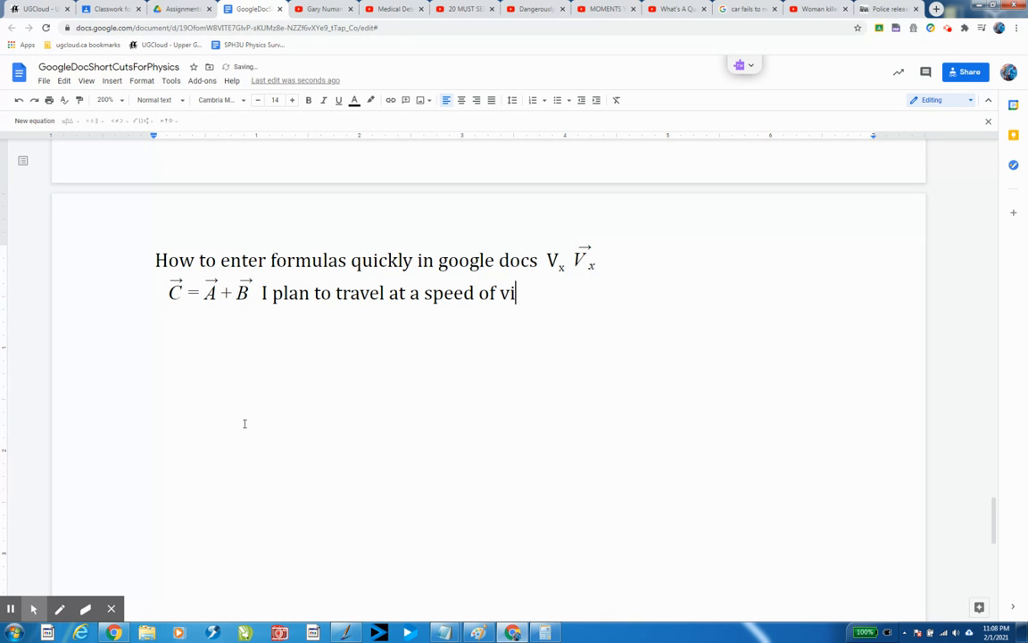
pyautogui.write('=10m/s')
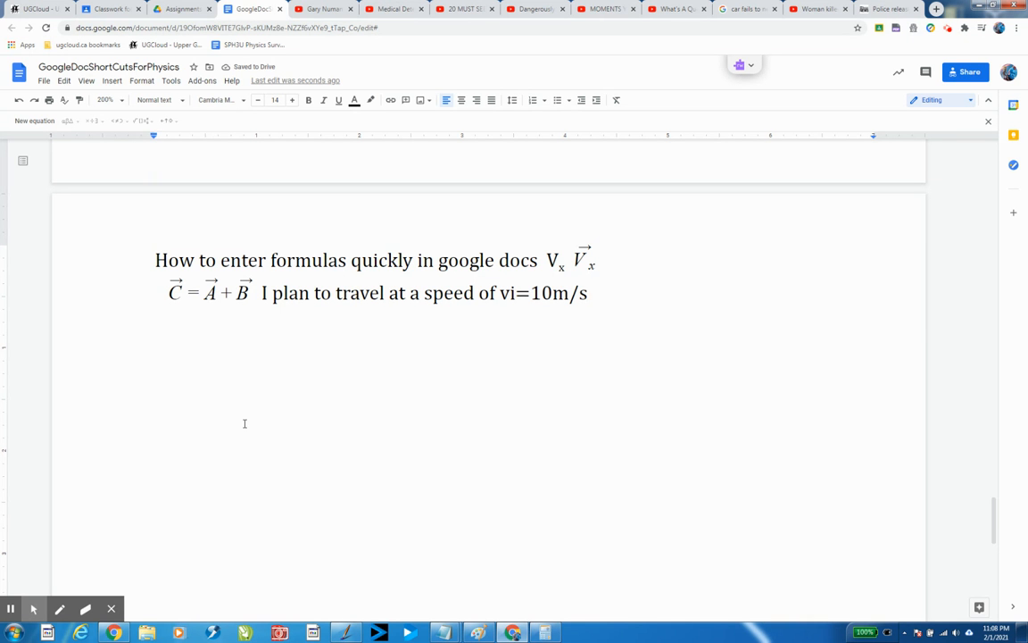
# Format the i in "vi=10m/s" as a subscript
pyautogui.moveTo(516, 295); pyautogui.dragTo(509, 296)
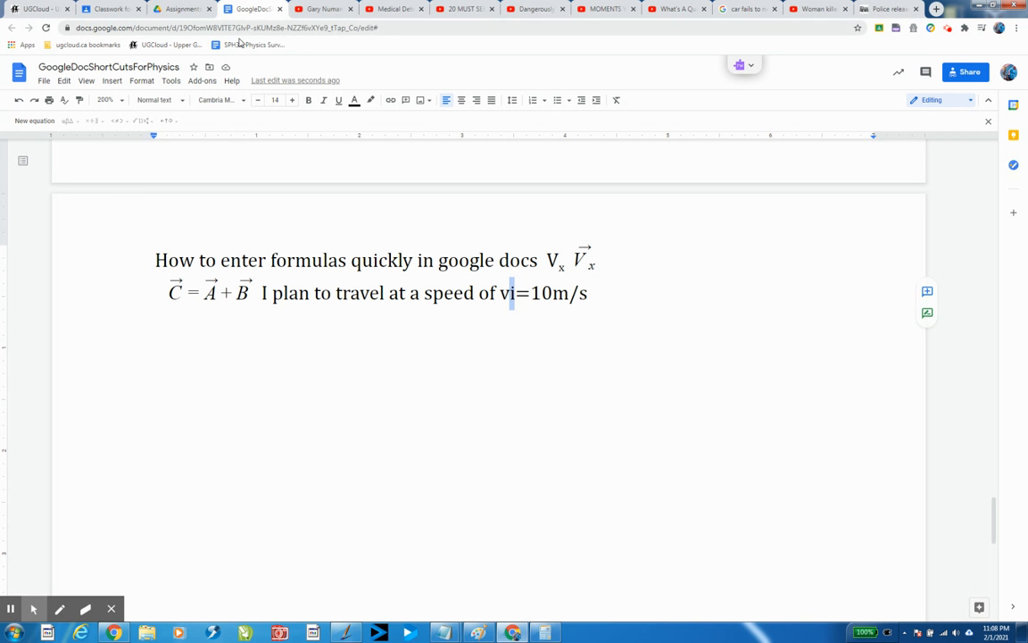
pyautogui.click(143, 81)
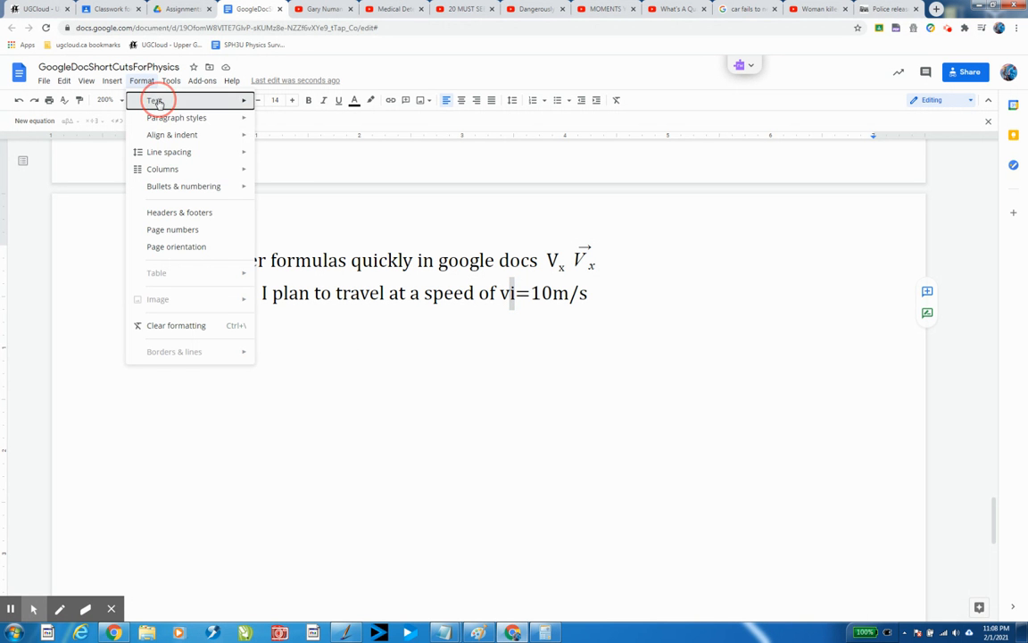
pyautogui.moveTo(156, 100)
pyautogui.click(311, 192)
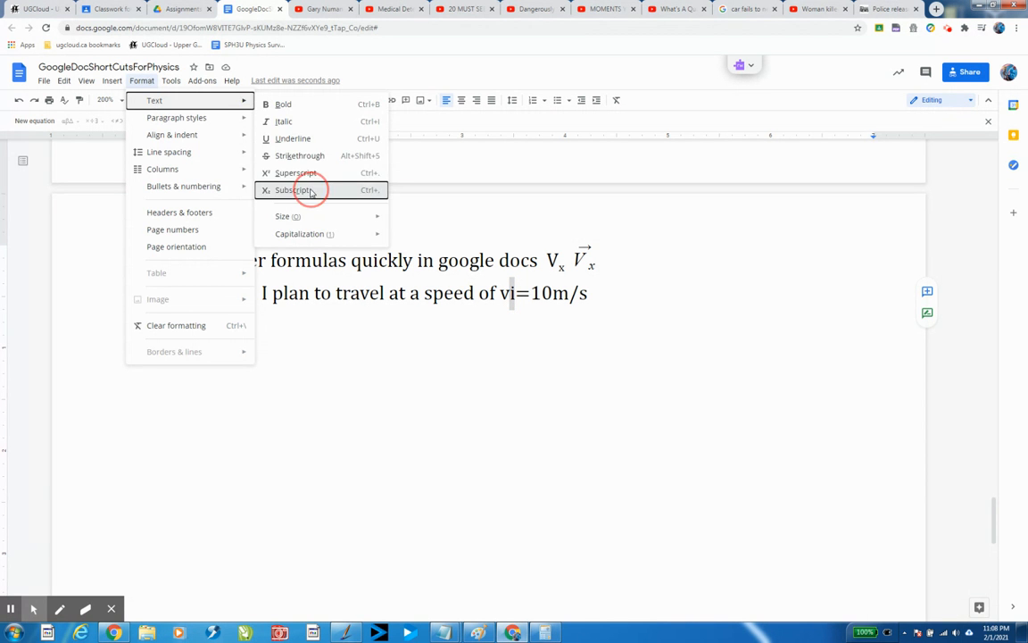
pyautogui.click(439, 324)
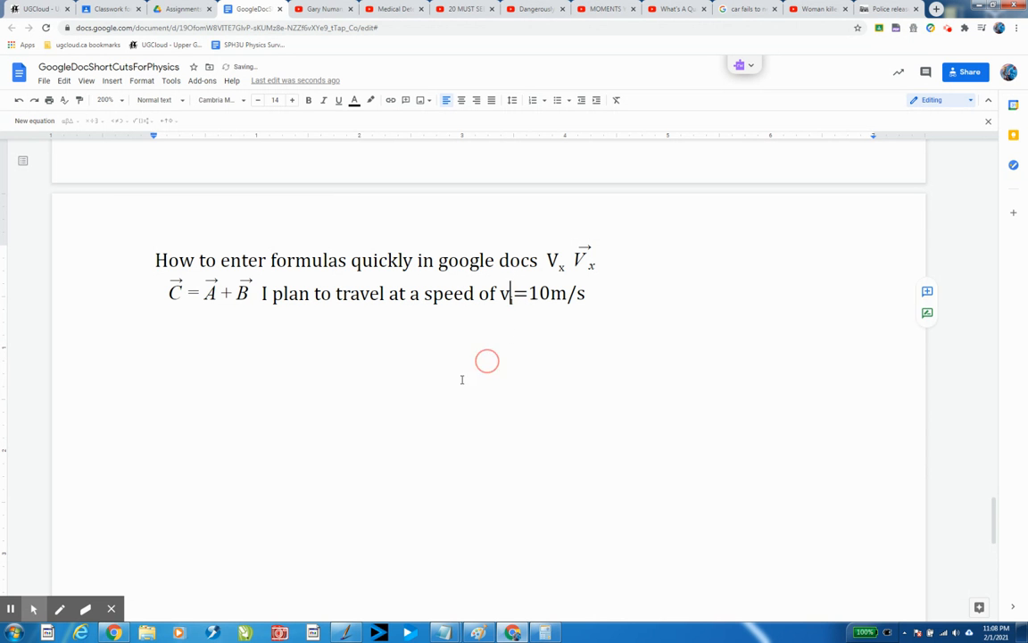
# Write x2-x1 on a new line below the speed sentence
pyautogui.click(627, 294)
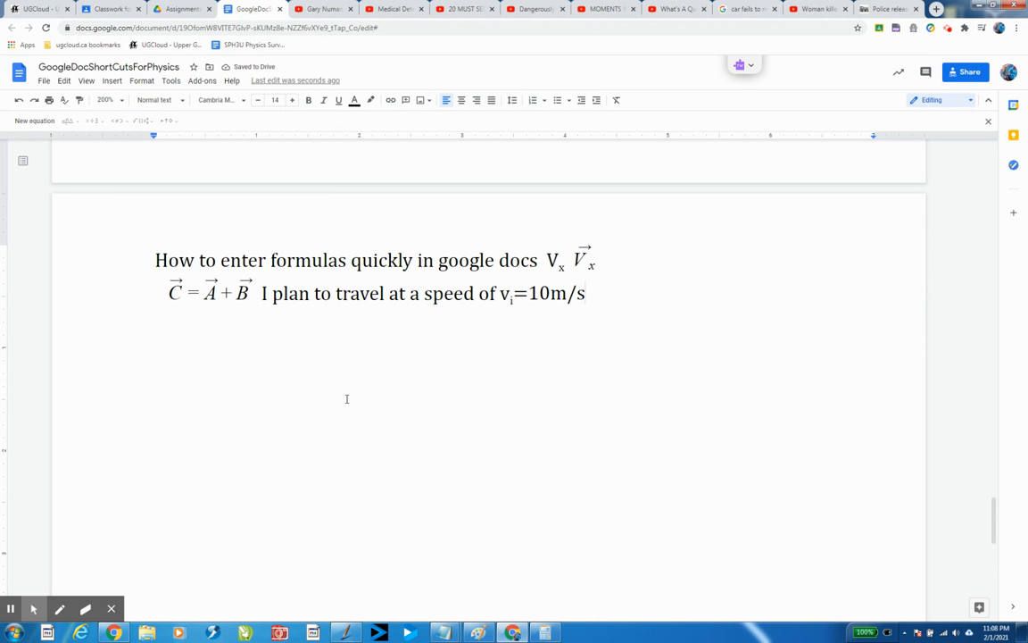
pyautogui.press('Return')
pyautogui.write('x2-x1')
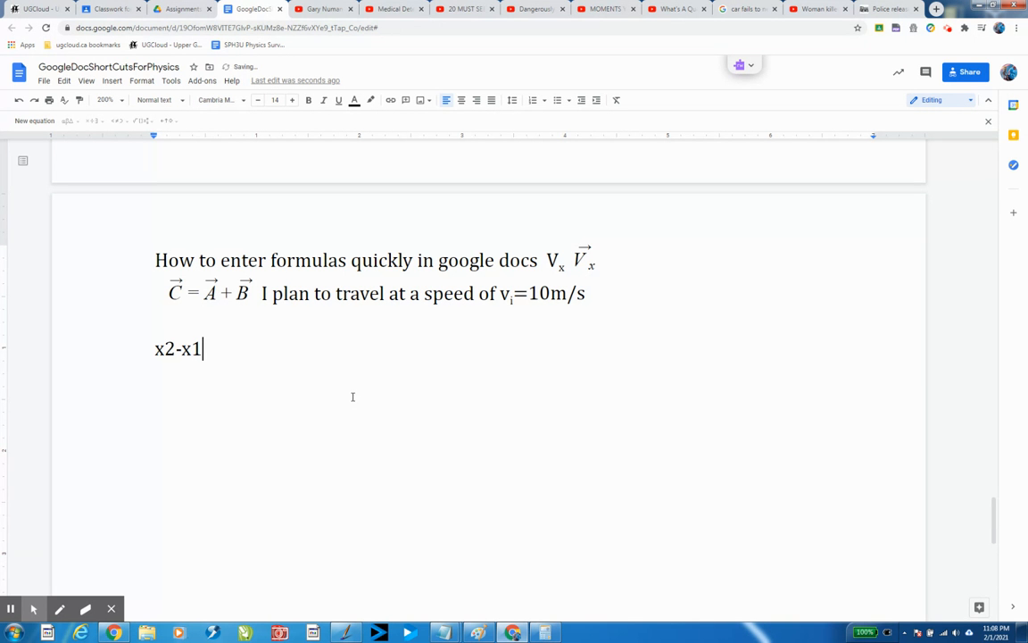
# Format the 2 and the 1 in x2-x1 as subscripts
pyautogui.click(167, 349)
pyautogui.moveTo(168, 349); pyautogui.dragTo(176, 349)
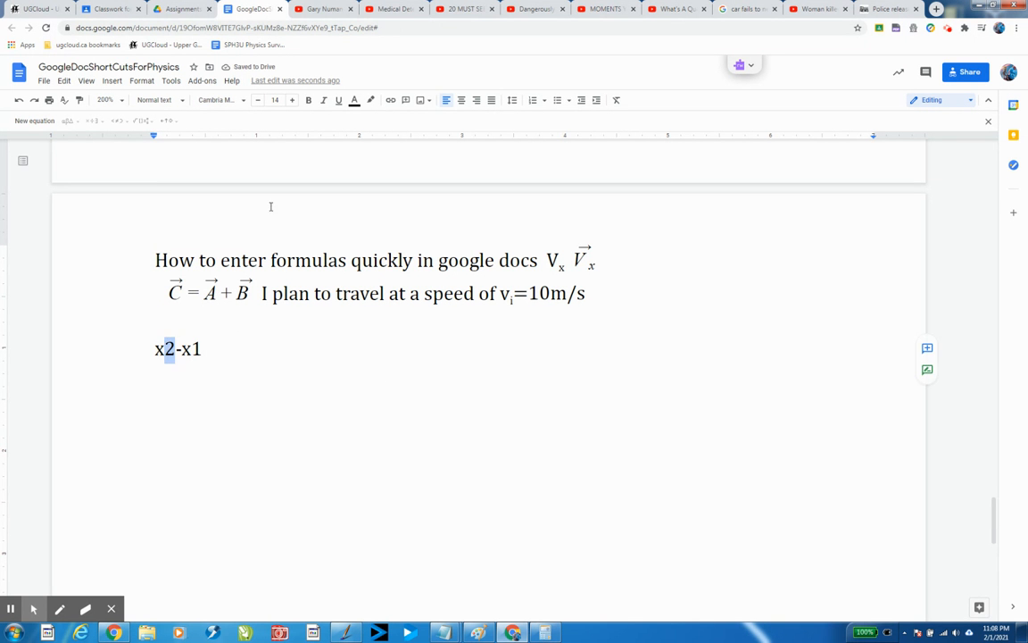
pyautogui.click(139, 80)
pyautogui.moveTo(157, 104)
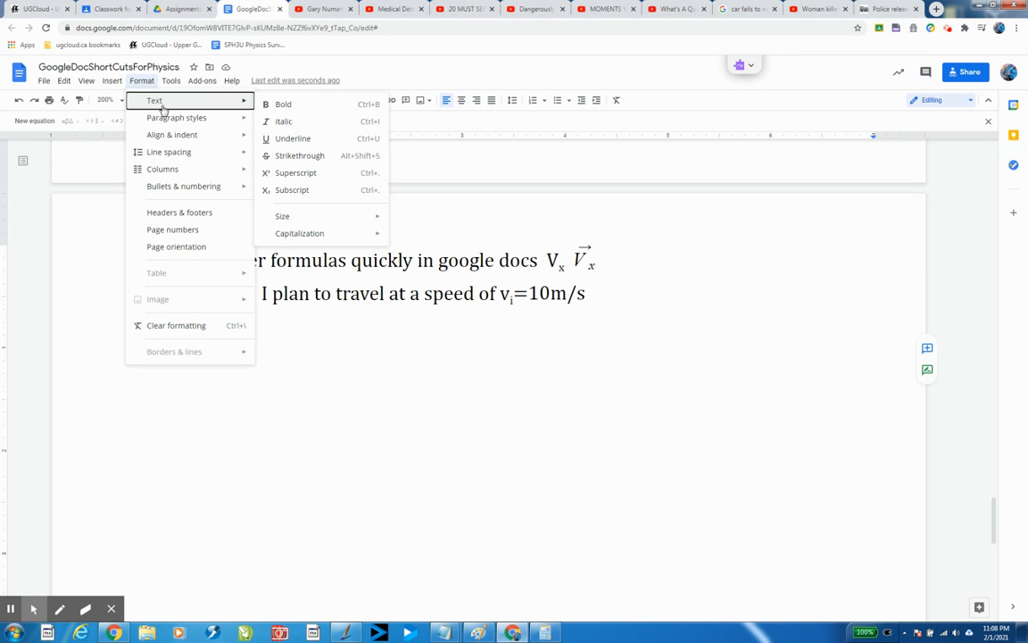
pyautogui.click(300, 189)
pyautogui.click(189, 350)
pyautogui.moveTo(189, 350); pyautogui.dragTo(194, 349)
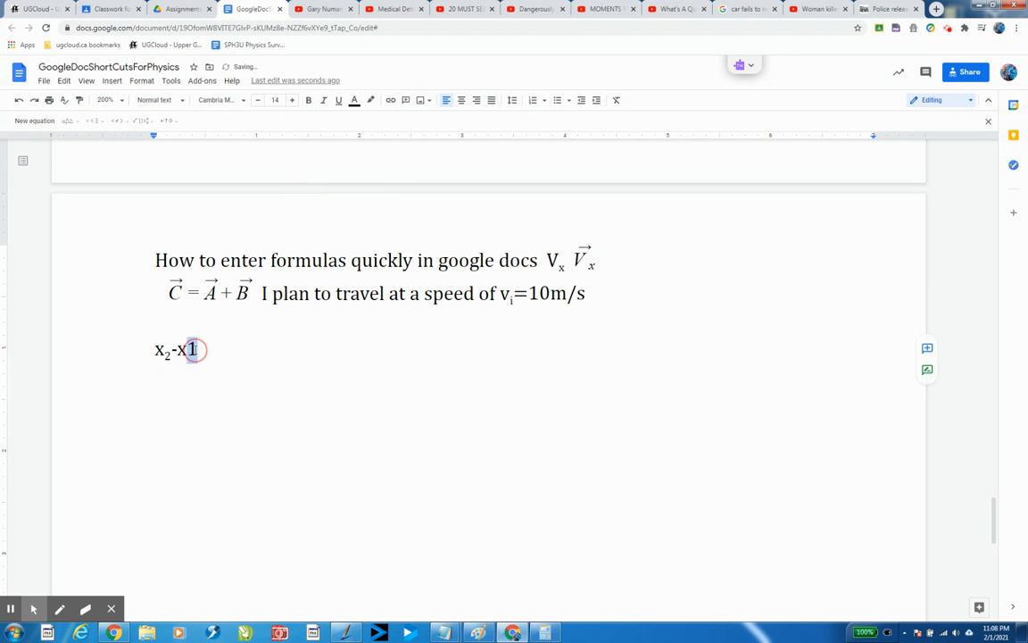
pyautogui.click(142, 80)
pyautogui.moveTo(161, 100)
pyautogui.click(317, 188)
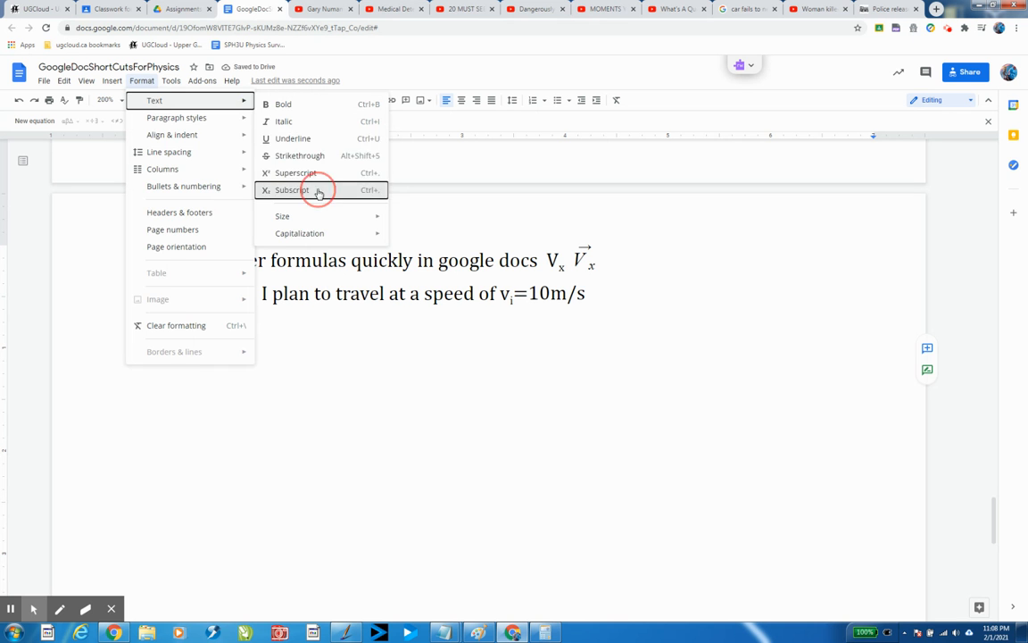
# Append the test text adfasdfas after the subscript 1, and delete the whole x2-x1 line
pyautogui.doubleClick(199, 355)
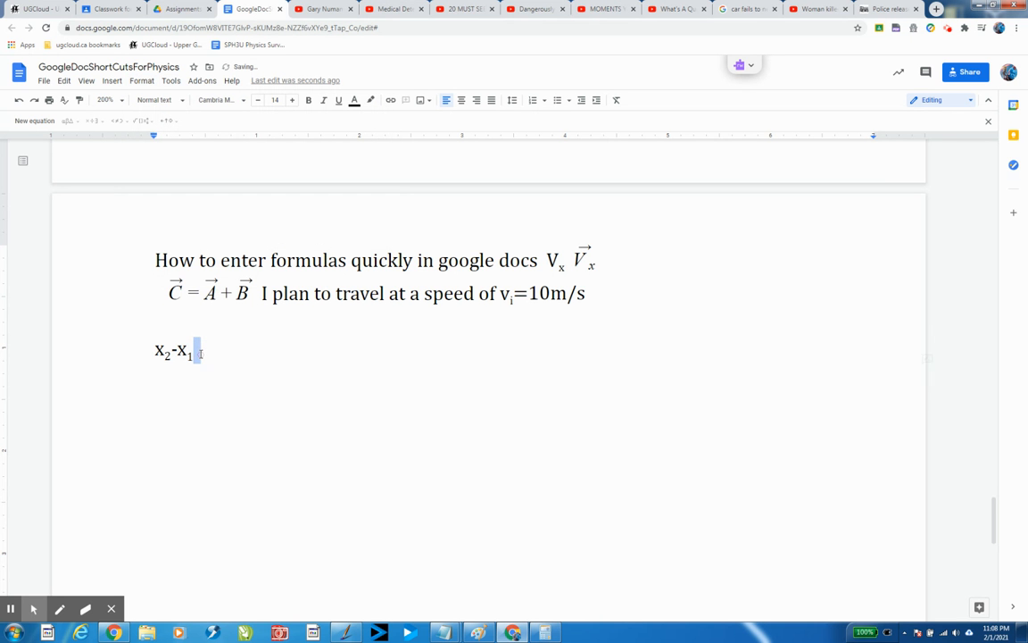
pyautogui.write('asdfasdfas')
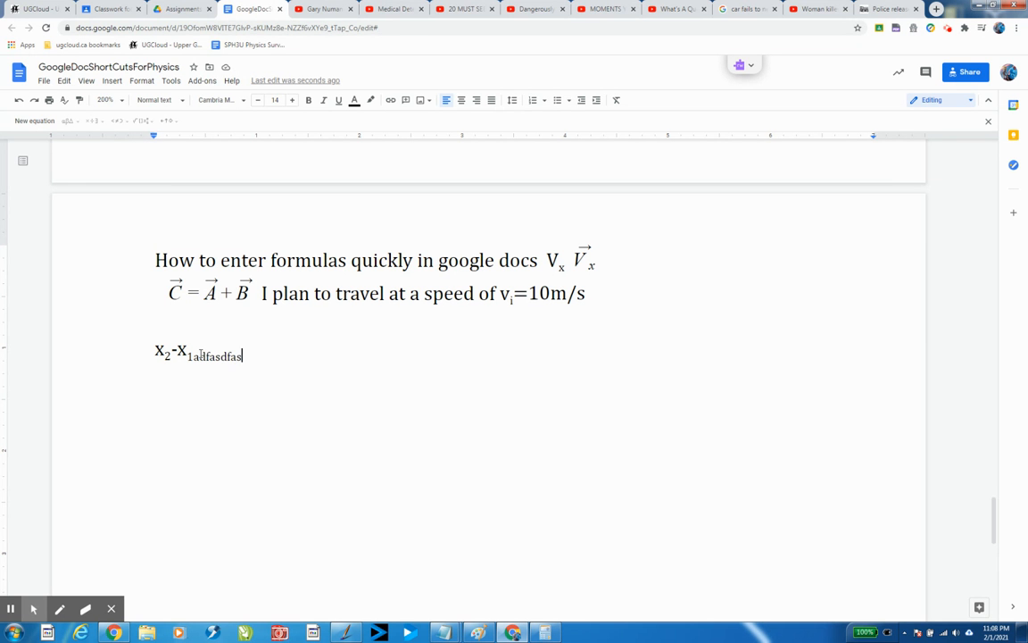
pyautogui.press('BackSpace')
pyautogui.press('BackSpace')
pyautogui.press('BackSpace')
pyautogui.press('BackSpace')
pyautogui.press('BackSpace')
pyautogui.press('BackSpace')
pyautogui.press('BackSpace')
pyautogui.press('BackSpace')
pyautogui.press('BackSpace')
pyautogui.press('BackSpace')
pyautogui.press('BackSpace')
pyautogui.press('BackSpace')
pyautogui.press('BackSpace')
pyautogui.press('BackSpace')
pyautogui.press('BackSpace')
# Write V with a subscript x as plain text on the line below the vector equation
pyautogui.click(142, 81)
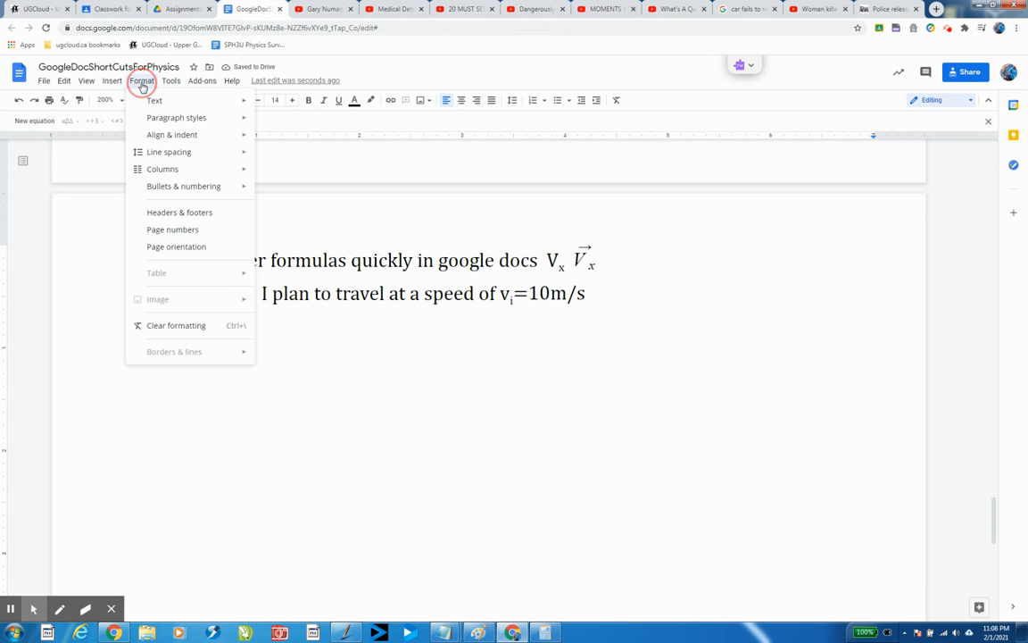
pyautogui.click(141, 101)
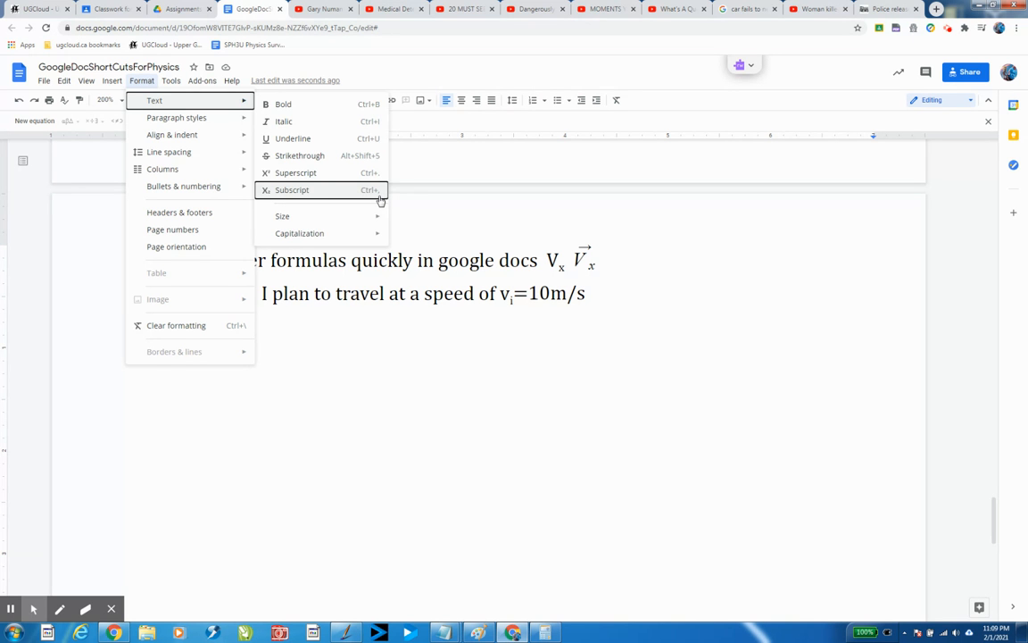
pyautogui.click(266, 341)
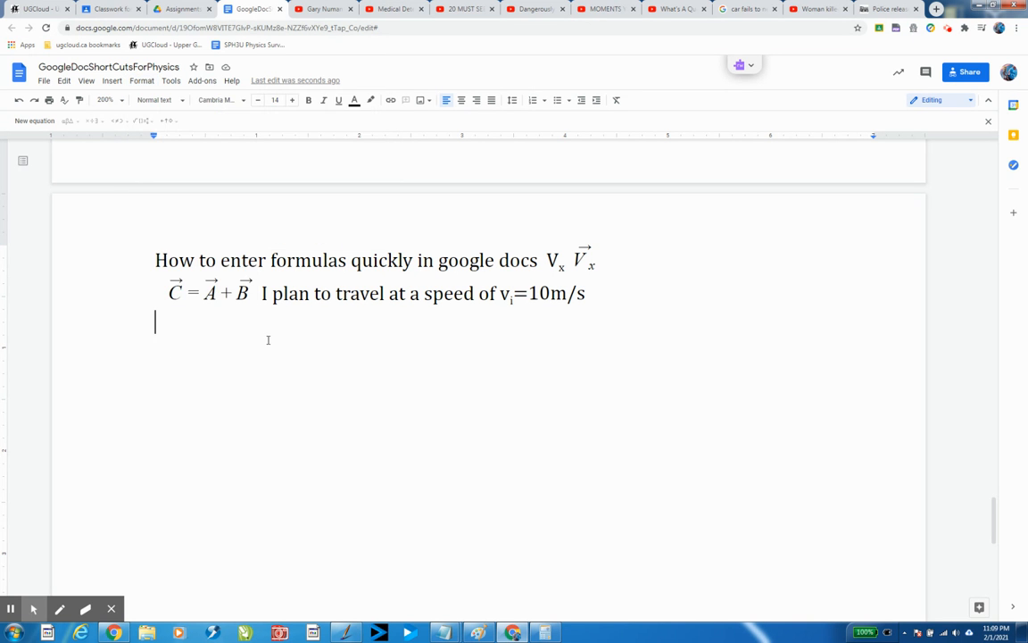
pyautogui.write('V')
pyautogui.hotkey('ctrl', ',')
pyautogui.write('x')
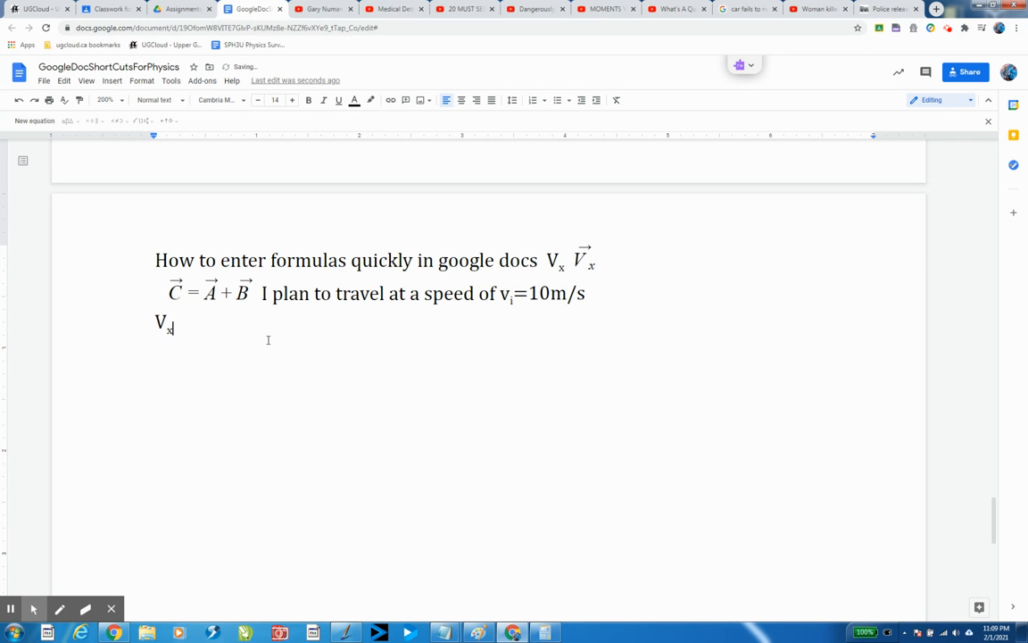